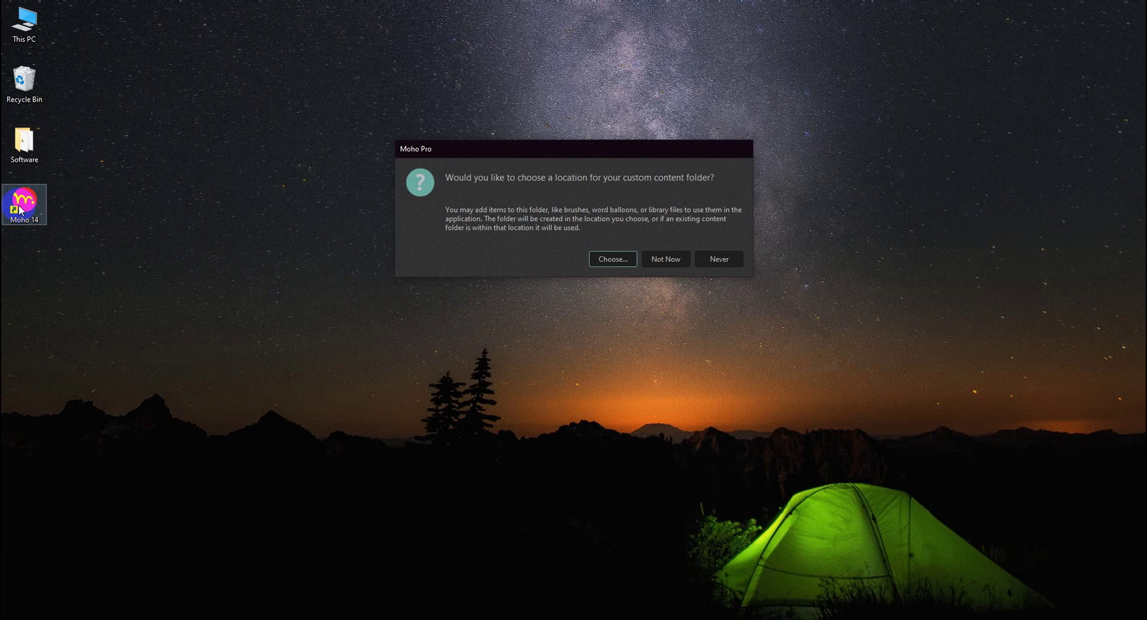
Step: Dismiss the startup windows, never choosing a custom content folder and no longer showing the welcome screen
left_click(482, 183)
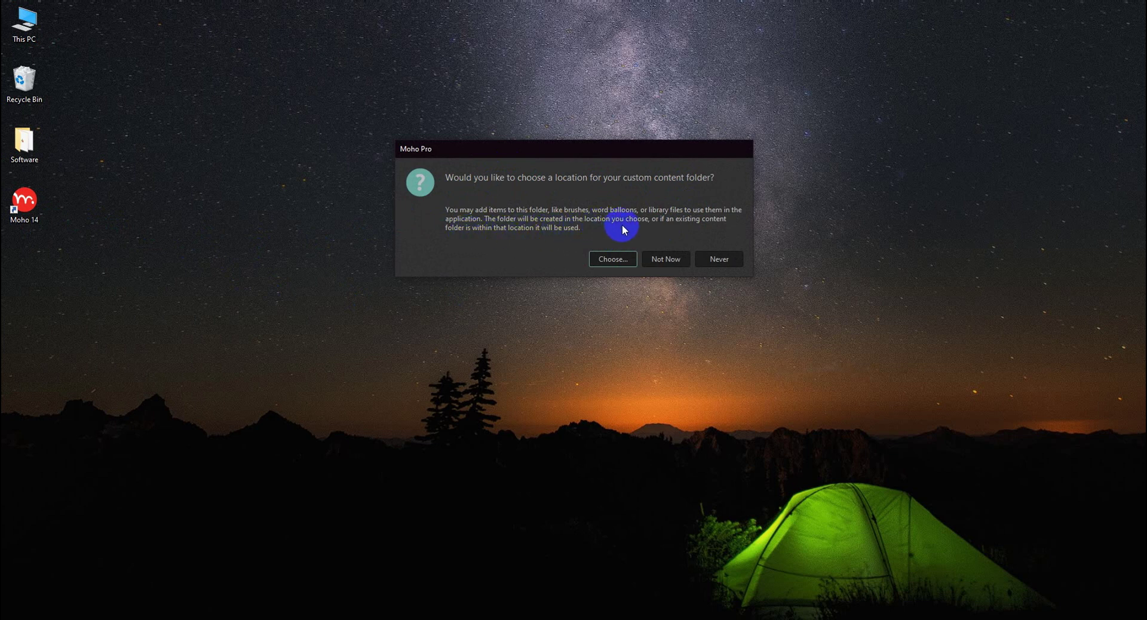
left_click(718, 259)
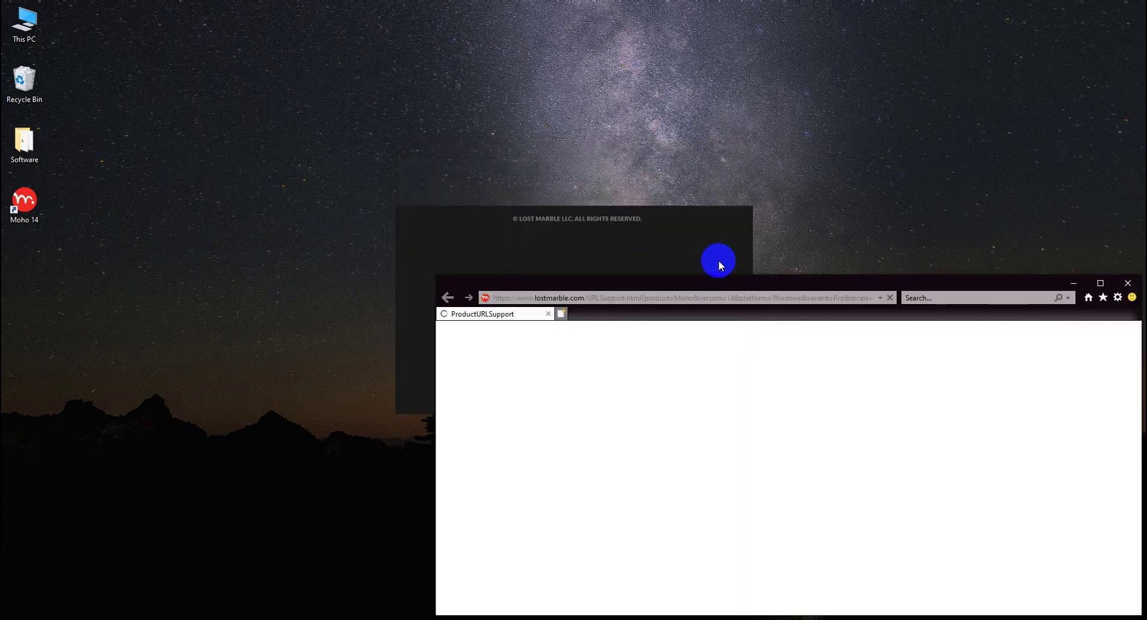
left_click(1125, 283)
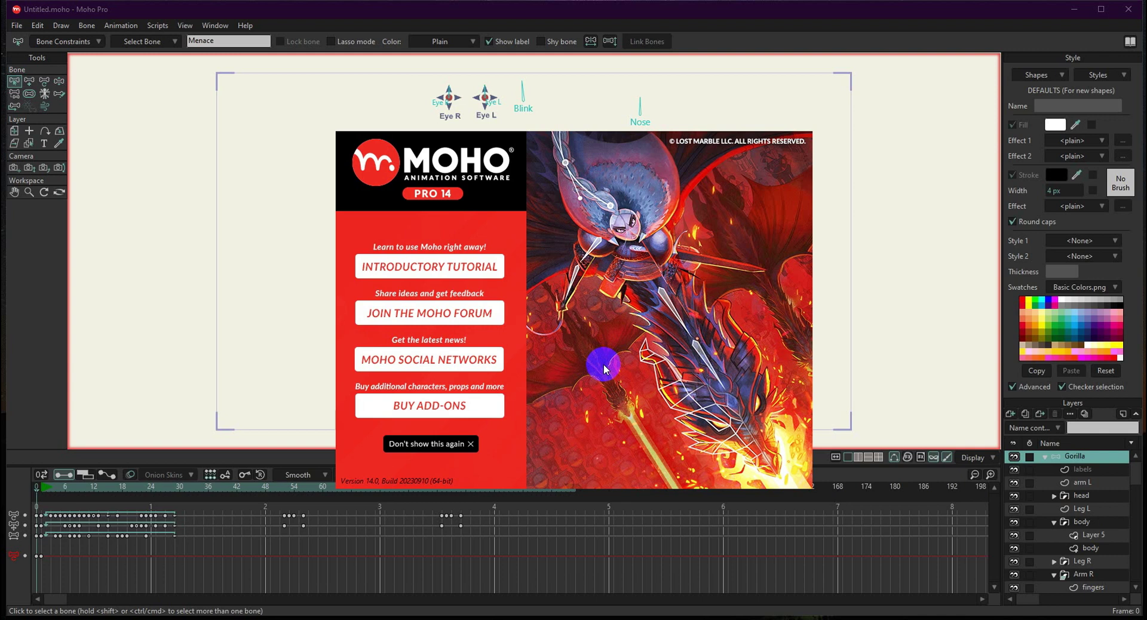
left_click(418, 446)
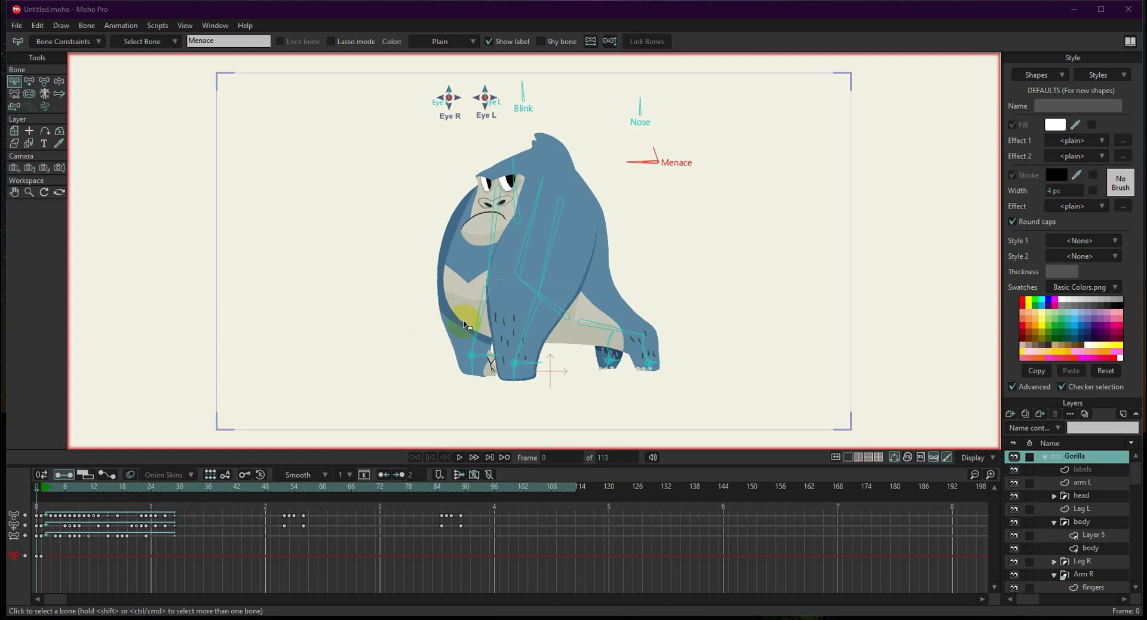
Step: Set the startup file preference to Empty Document
left_click(37, 25)
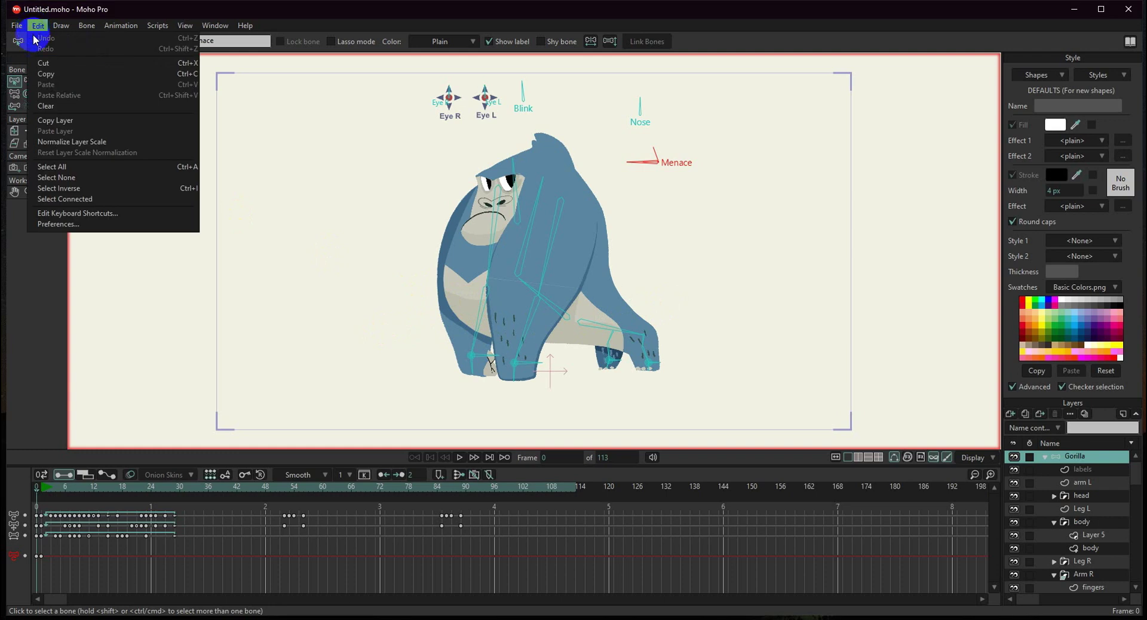
left_click(66, 225)
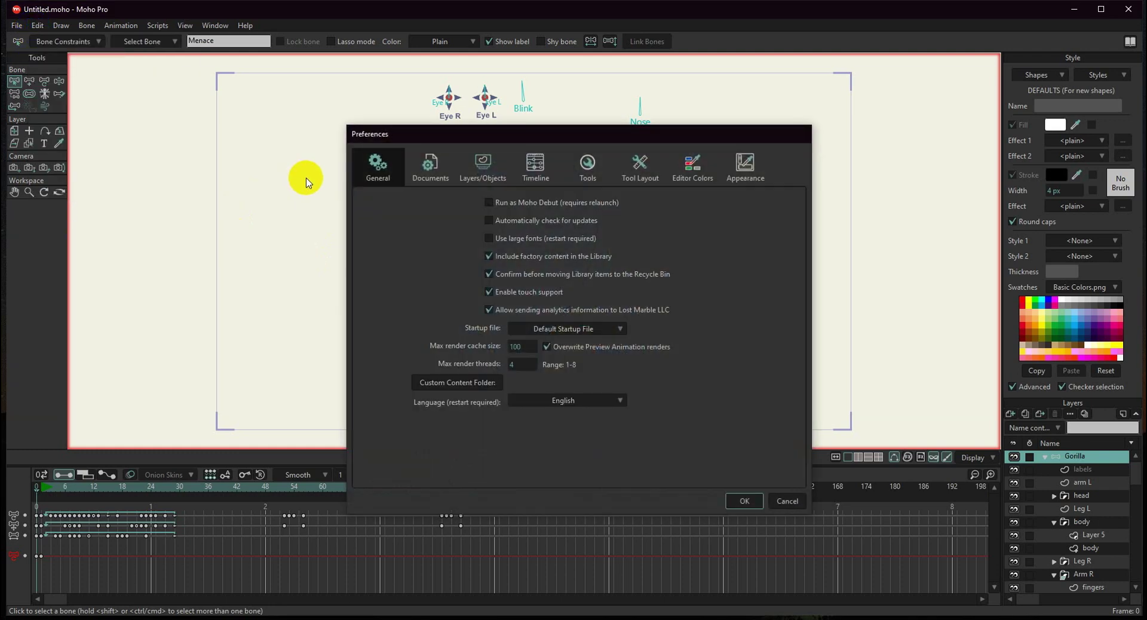
left_click(534, 331)
left_click(545, 352)
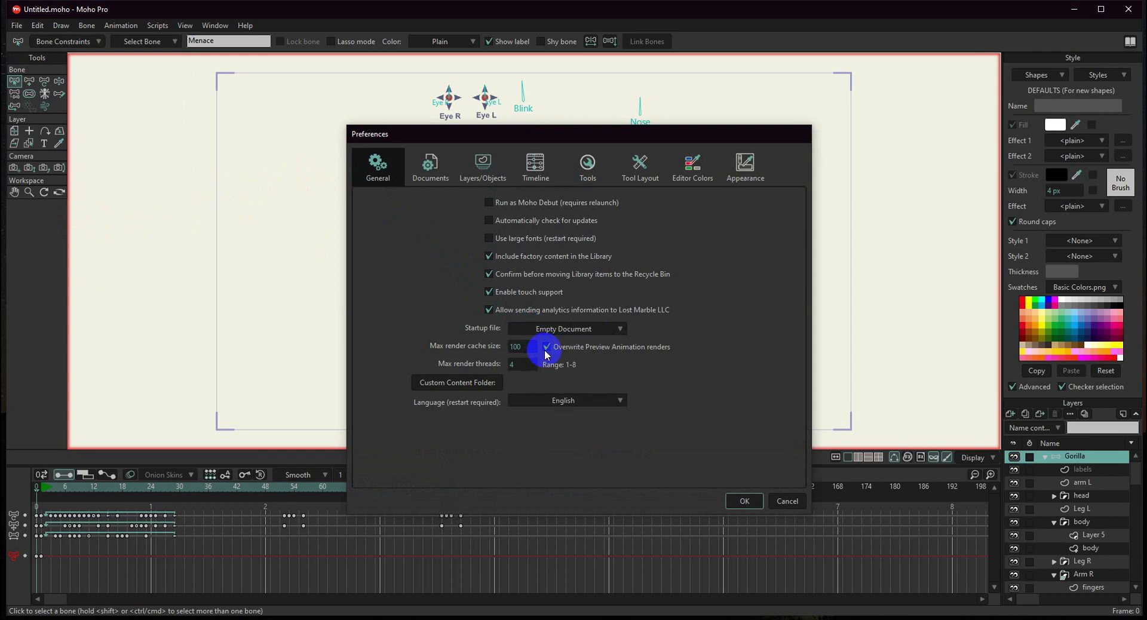
left_click(742, 499)
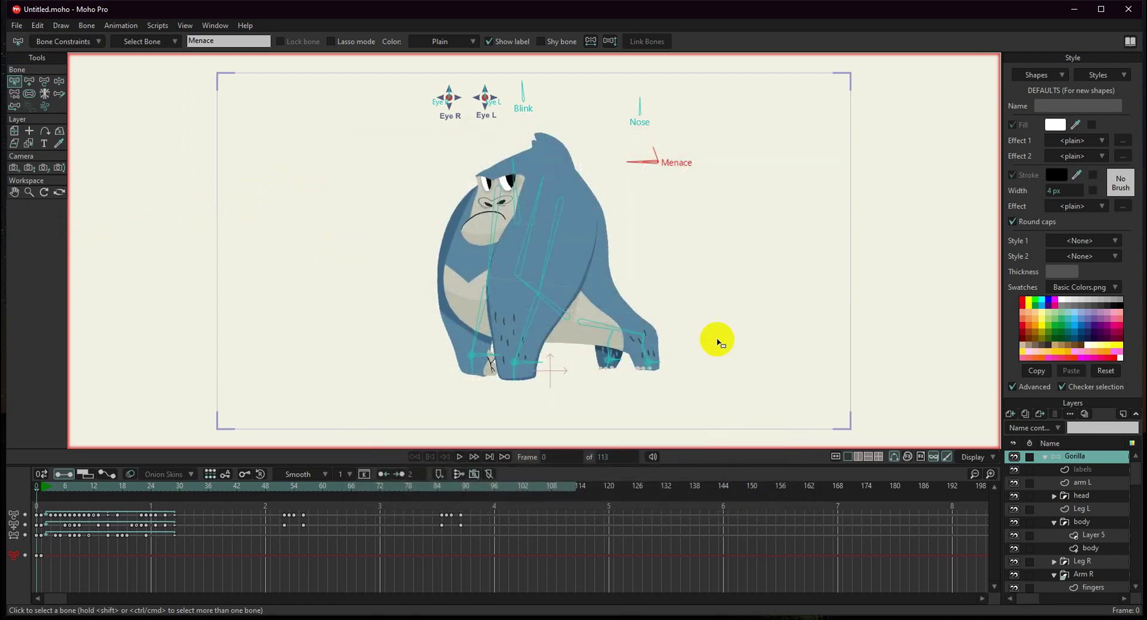
Step: View the custom content folder chooser in the preferences without choosing a folder
left_click(38, 25)
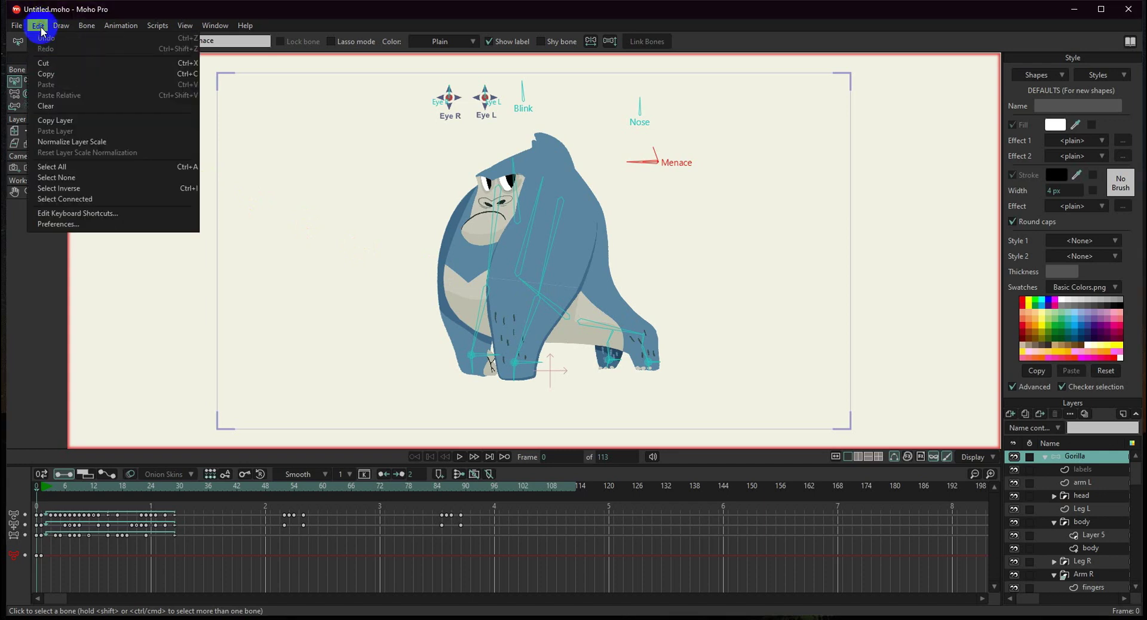
left_click(67, 224)
left_click(457, 383)
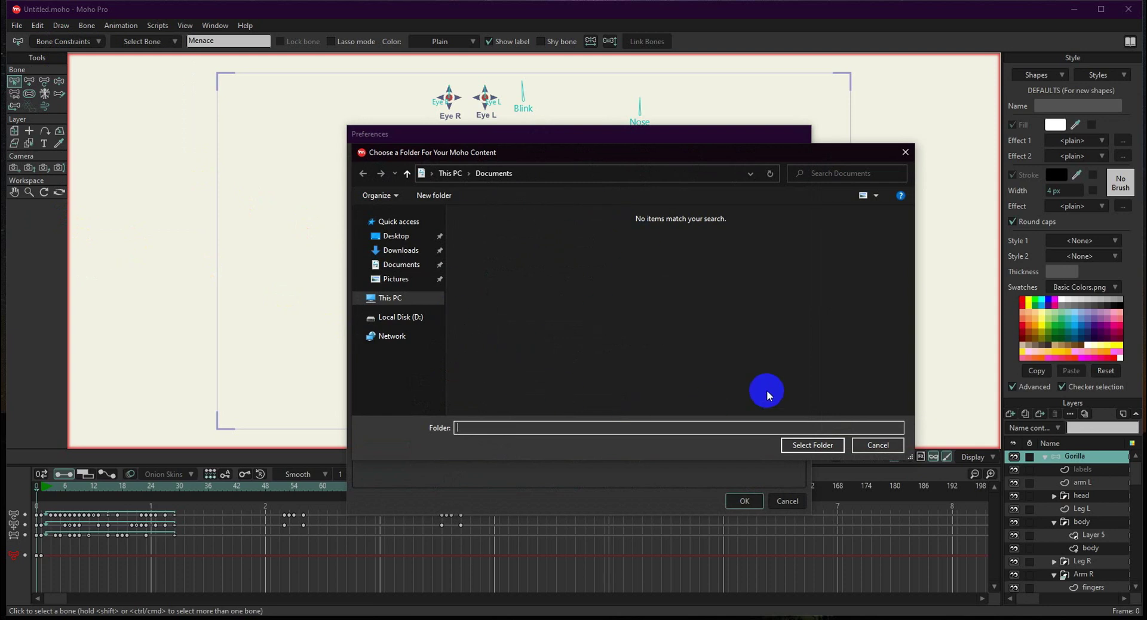
left_click(905, 151)
left_click(743, 498)
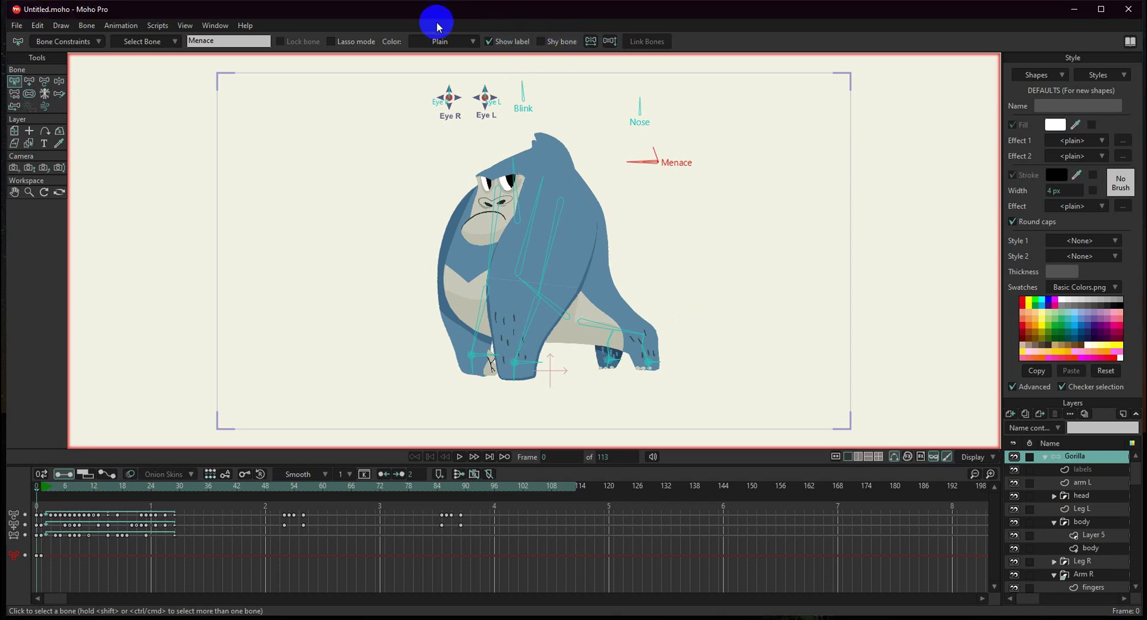
Step: Close the gorilla document and create a new empty document
left_click(17, 25)
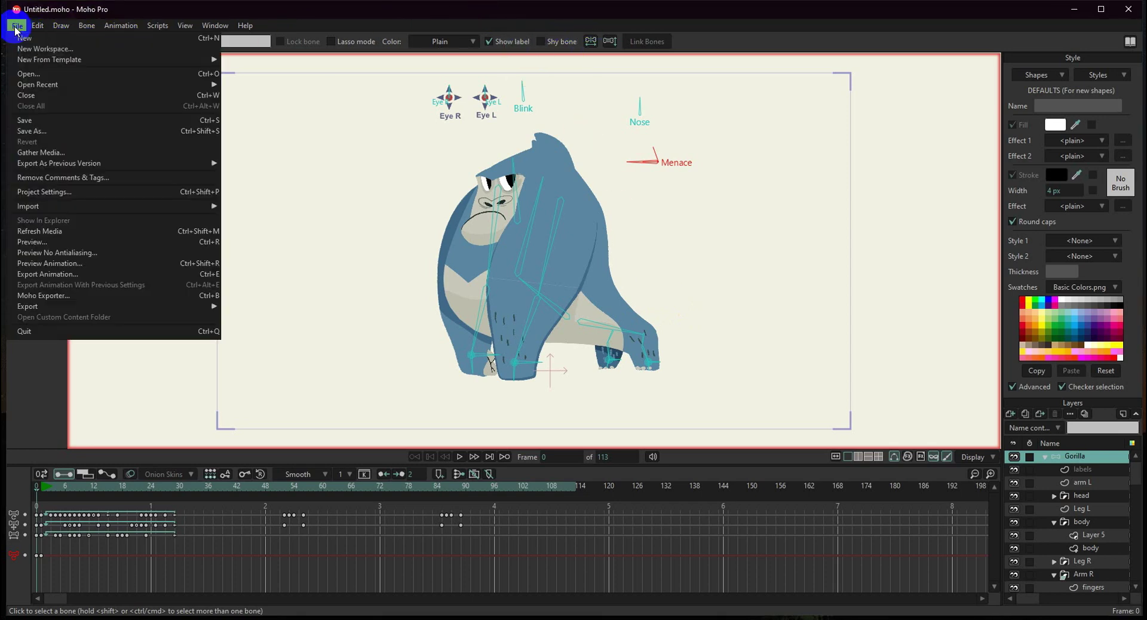
left_click(28, 95)
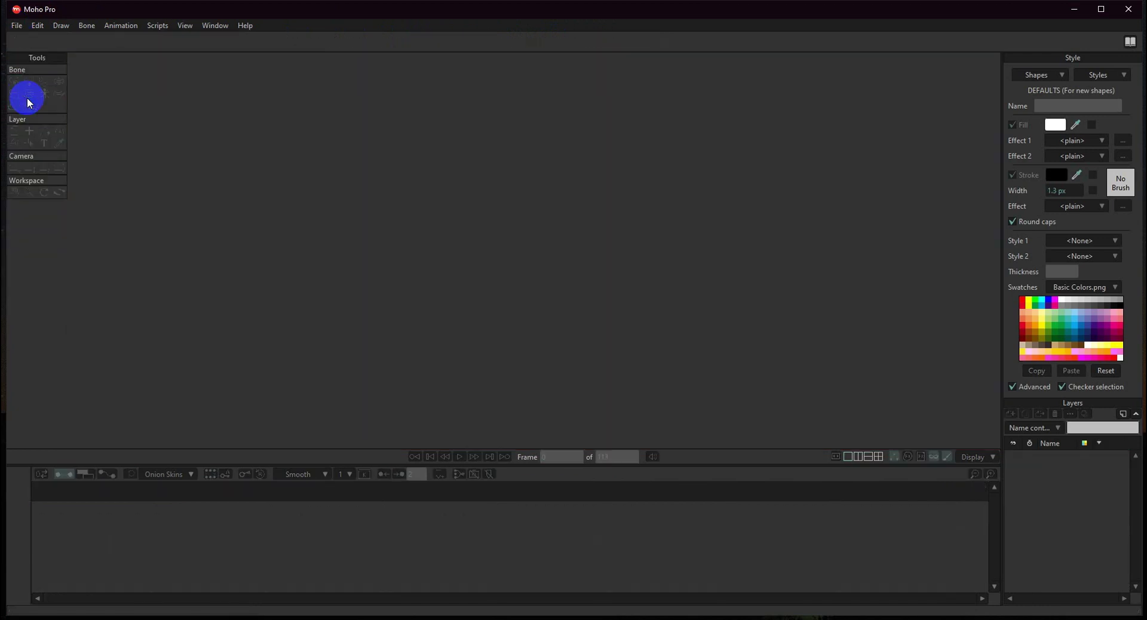
left_click(16, 25)
left_click(22, 39)
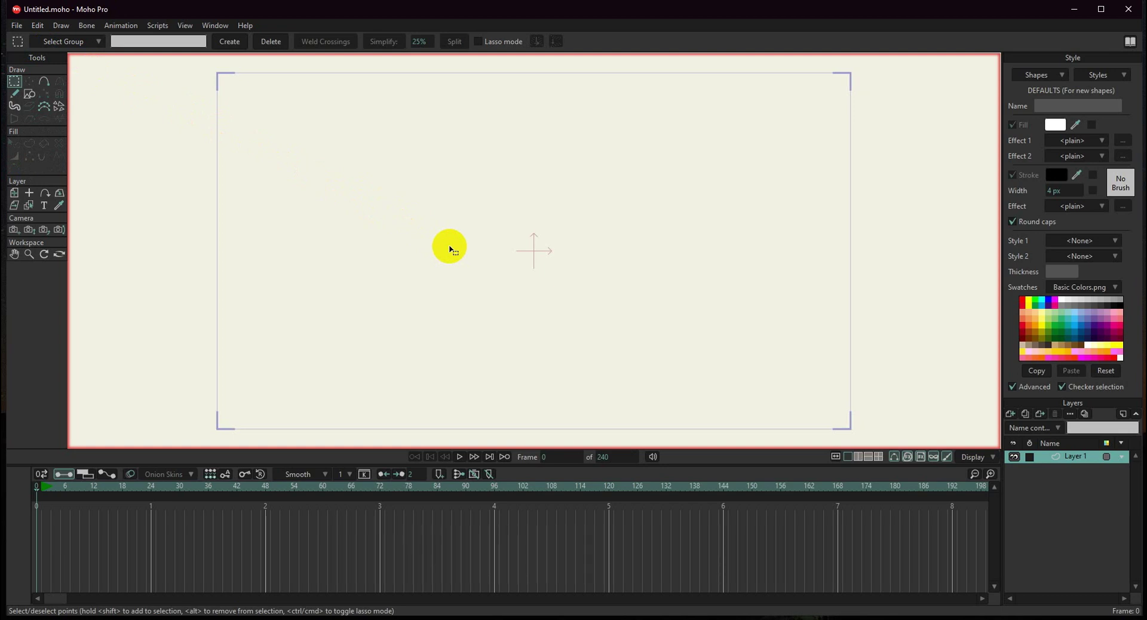
Step: Reset all tools to their default settings
key("ctrl")
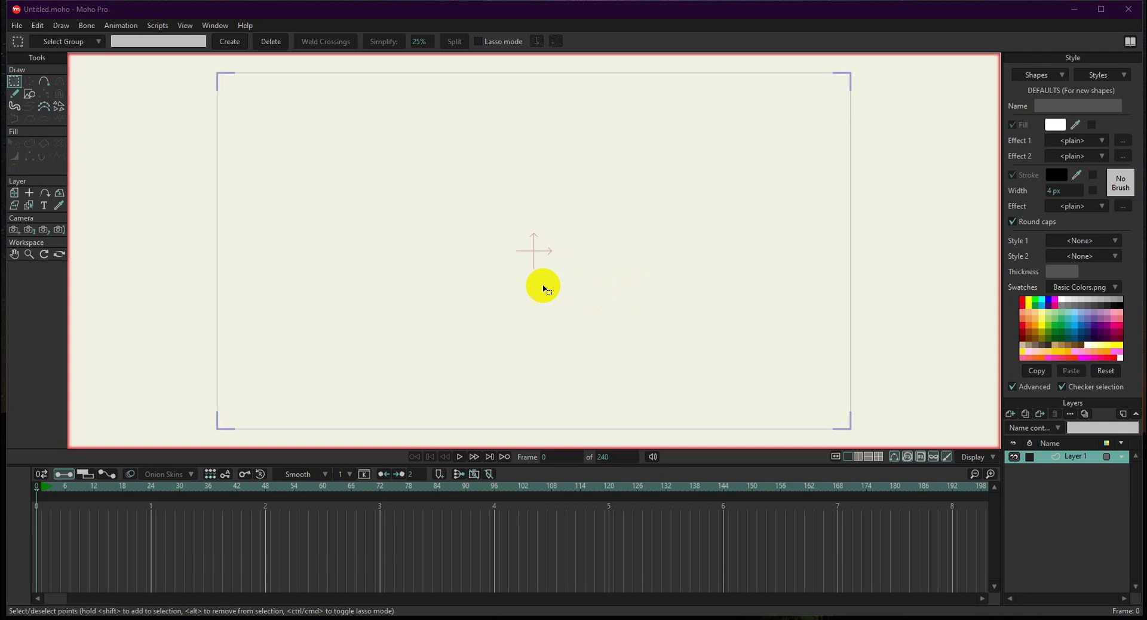
right_click(18, 42)
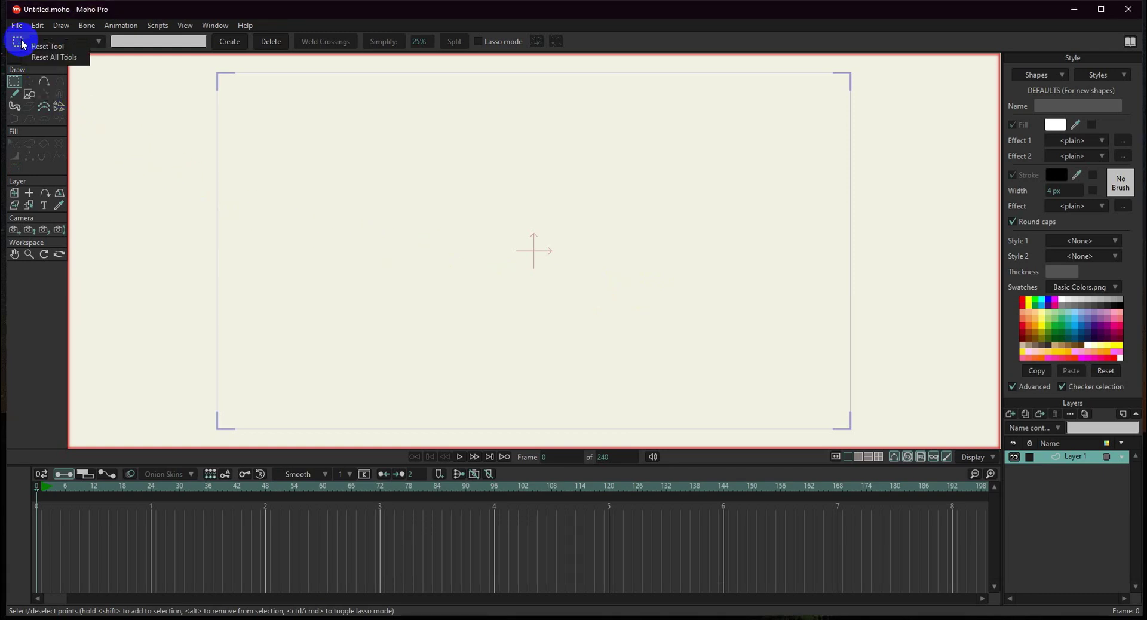
left_click(49, 57)
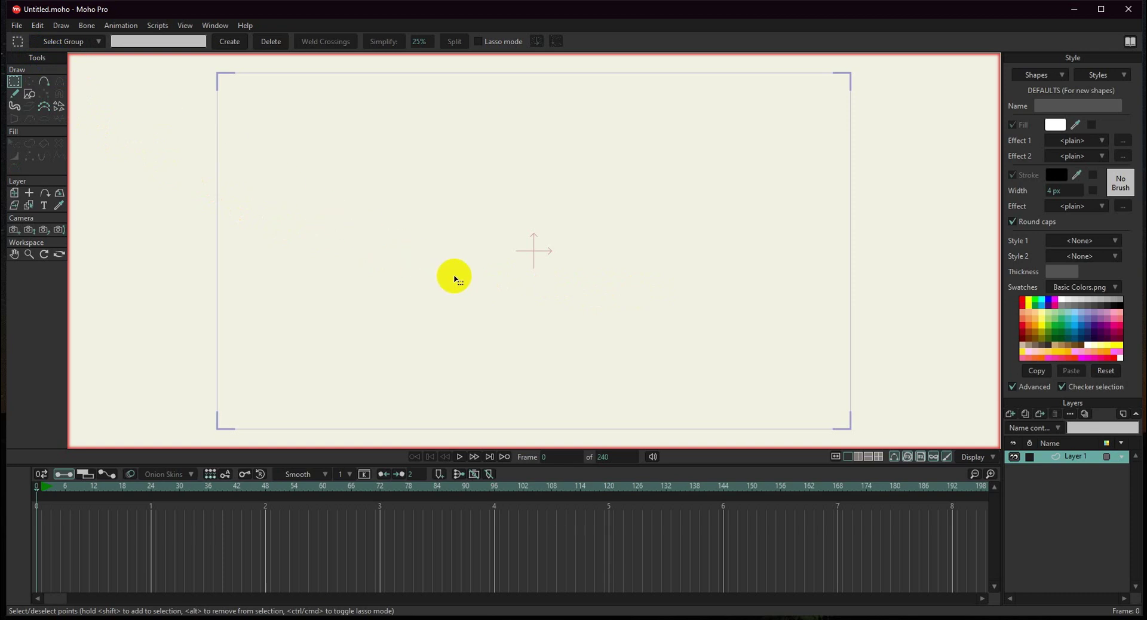
Step: Choose the oval for the Draw Shape tool and set the default fill colour to pale yellow
left_click(33, 96)
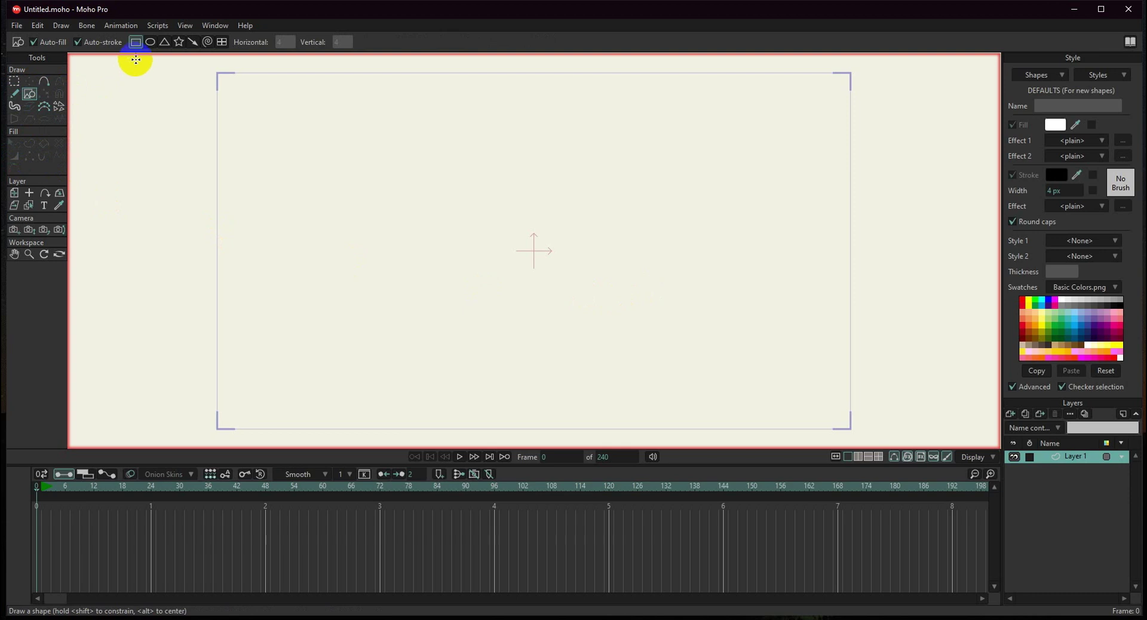
left_click(152, 43)
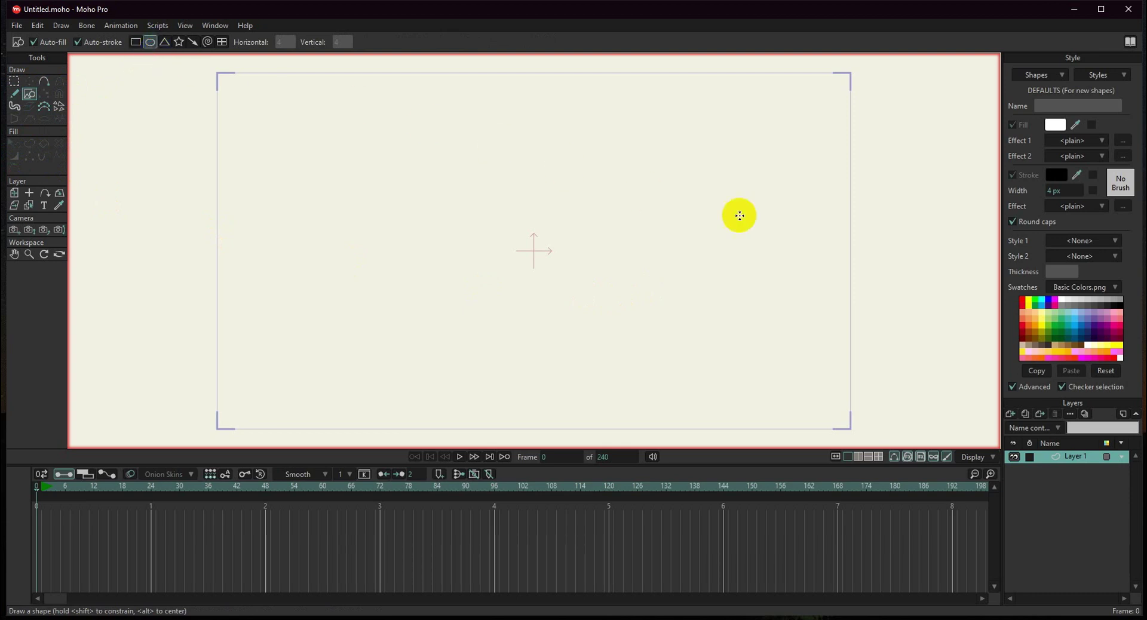
left_click(1063, 175)
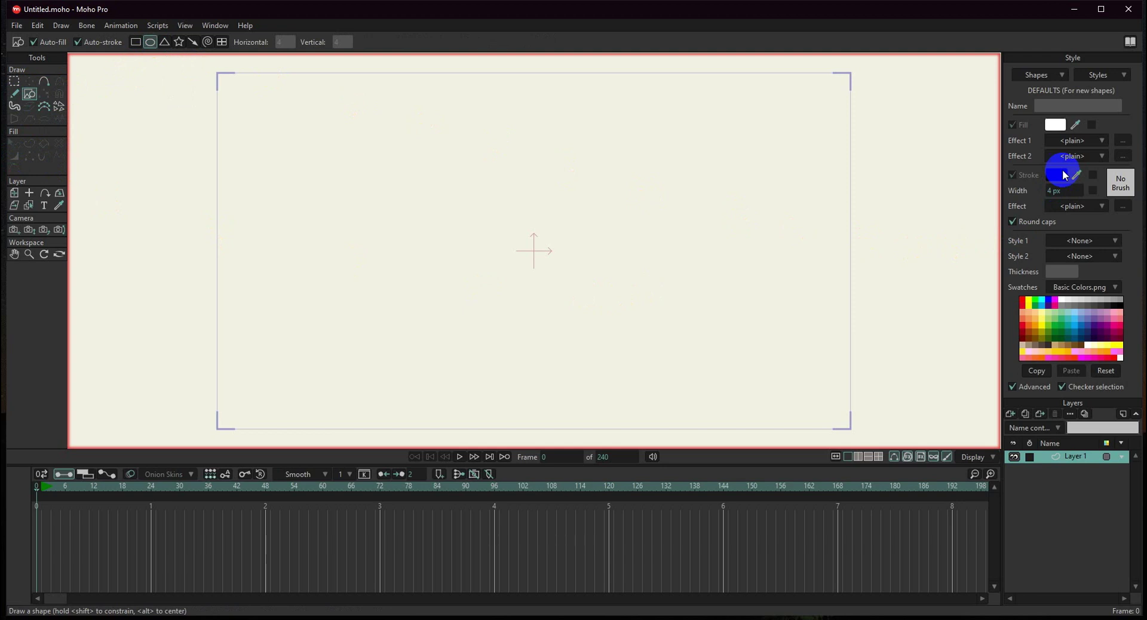
left_click(1062, 125)
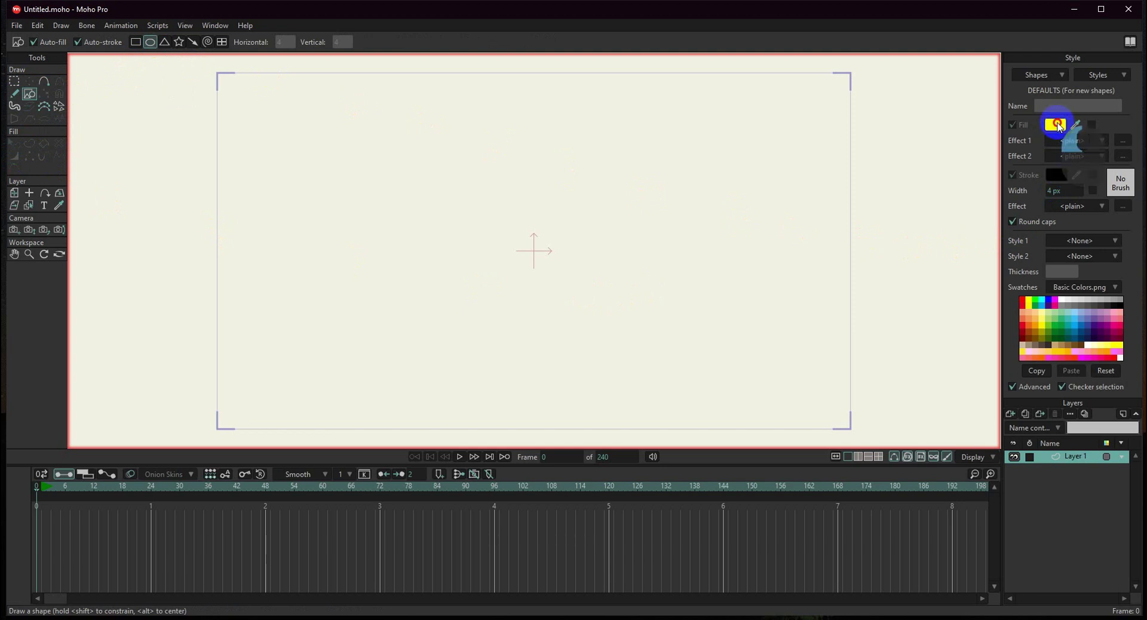
left_click_drag(598, 311, 578, 322)
left_click(636, 405)
left_click(1059, 329)
left_click(1044, 314)
left_click(1050, 316)
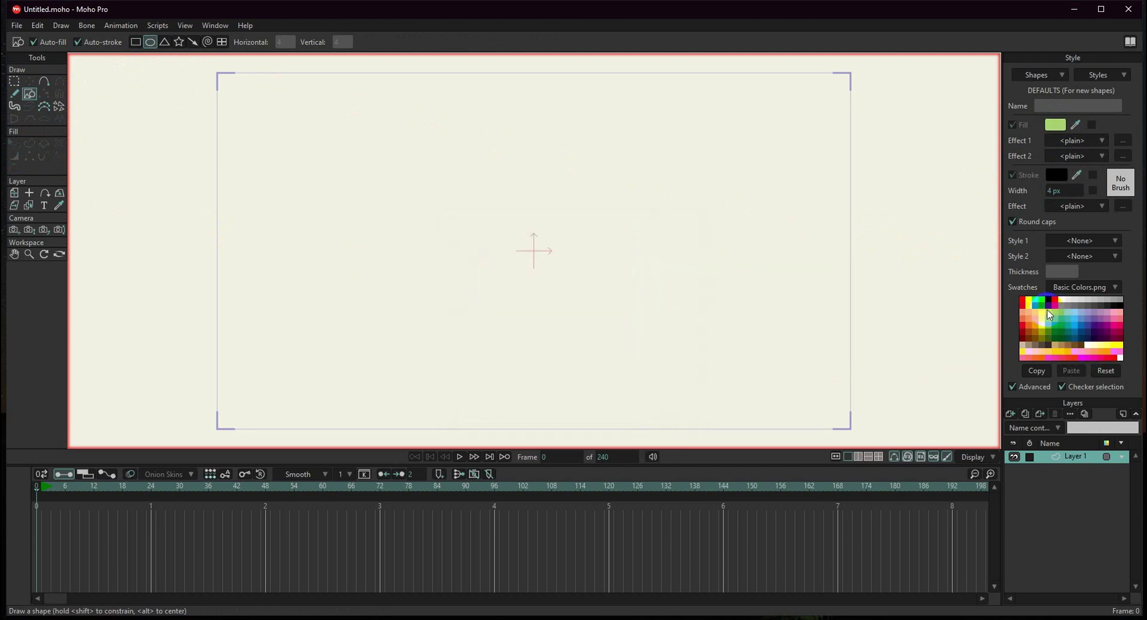
left_click(1043, 313)
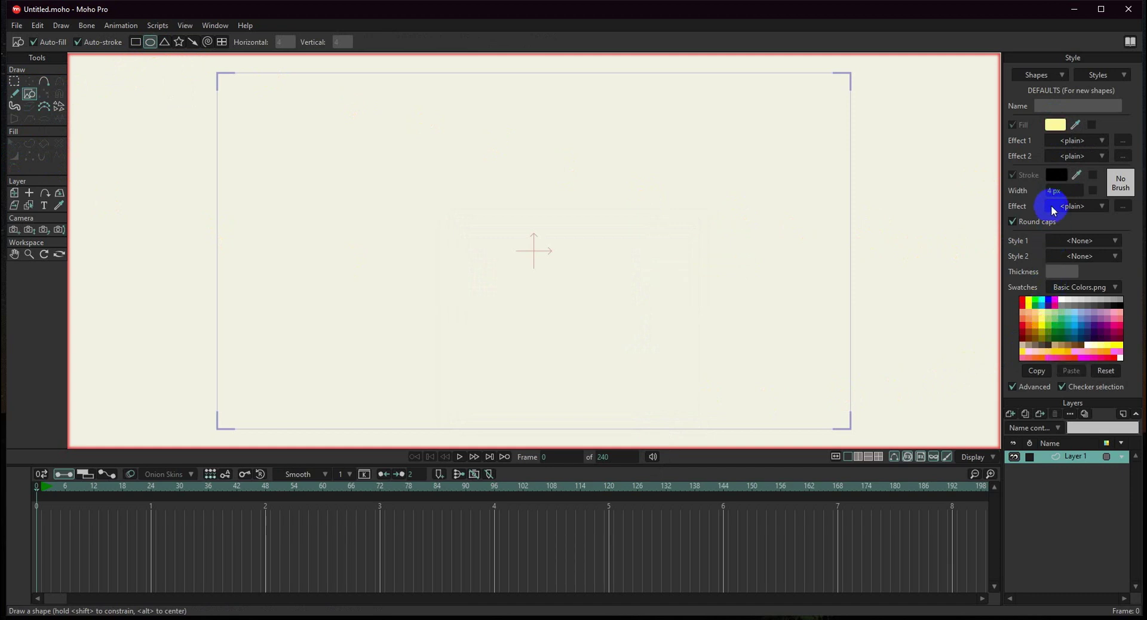
Step: Set the default stroke colour to brown and draw a circle just left of the canvas centre
left_click(1056, 175)
mouse_move(619, 289)
left_mouse_down()
mouse_move(599, 289)
mouse_move(604, 243)
left_mouse_up()
left_click(640, 407)
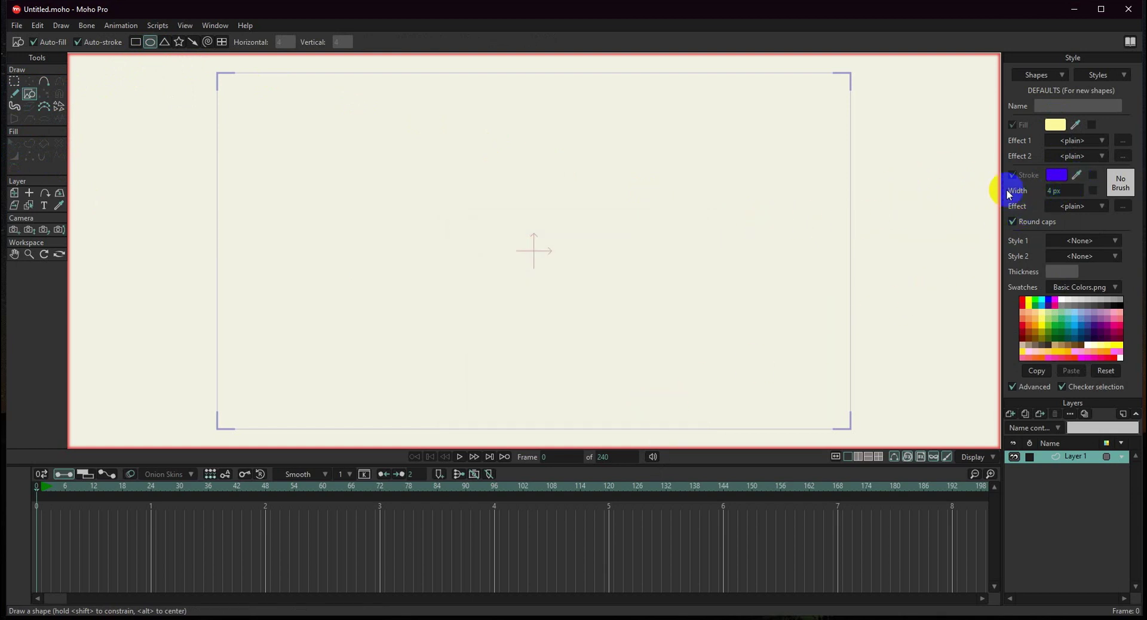
mouse_move(1077, 174)
left_mouse_down()
mouse_move(558, 261)
mouse_move(883, 234)
mouse_move(1014, 237)
left_mouse_up()
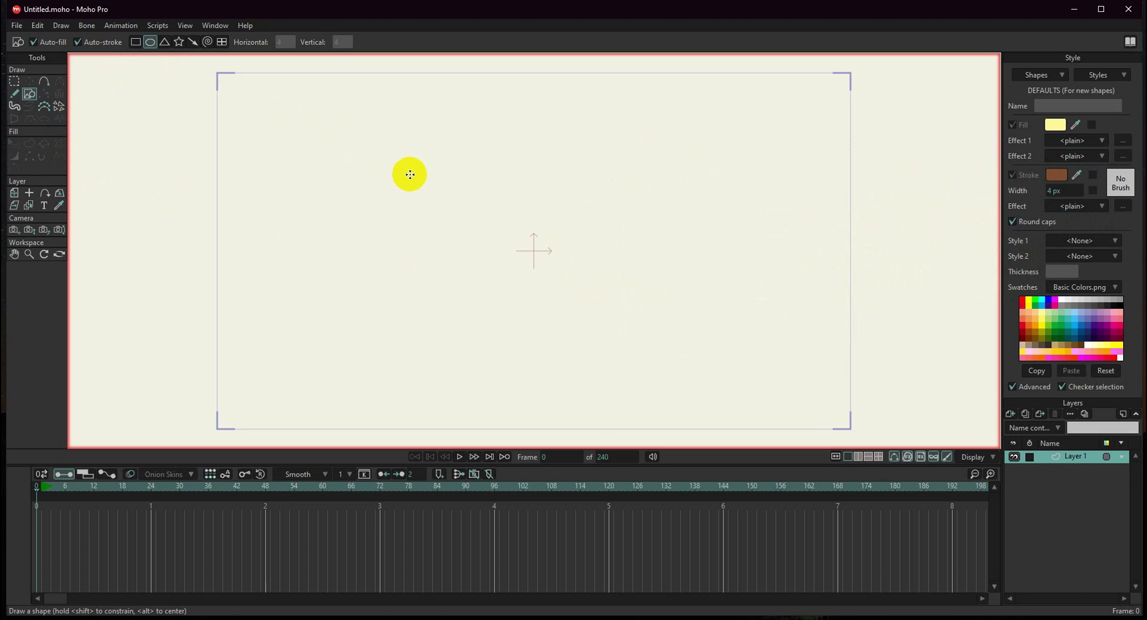
left_click_drag(379, 159, 539, 320)
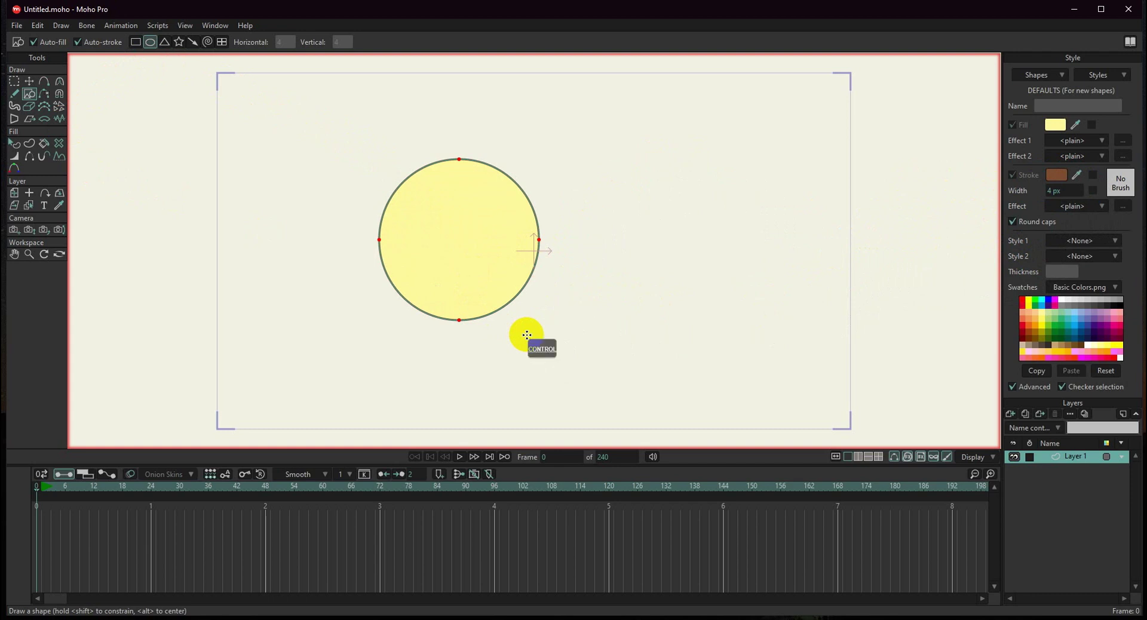
Step: Select all points of the yellow circle and delete it
key("super+Up")
key("g")
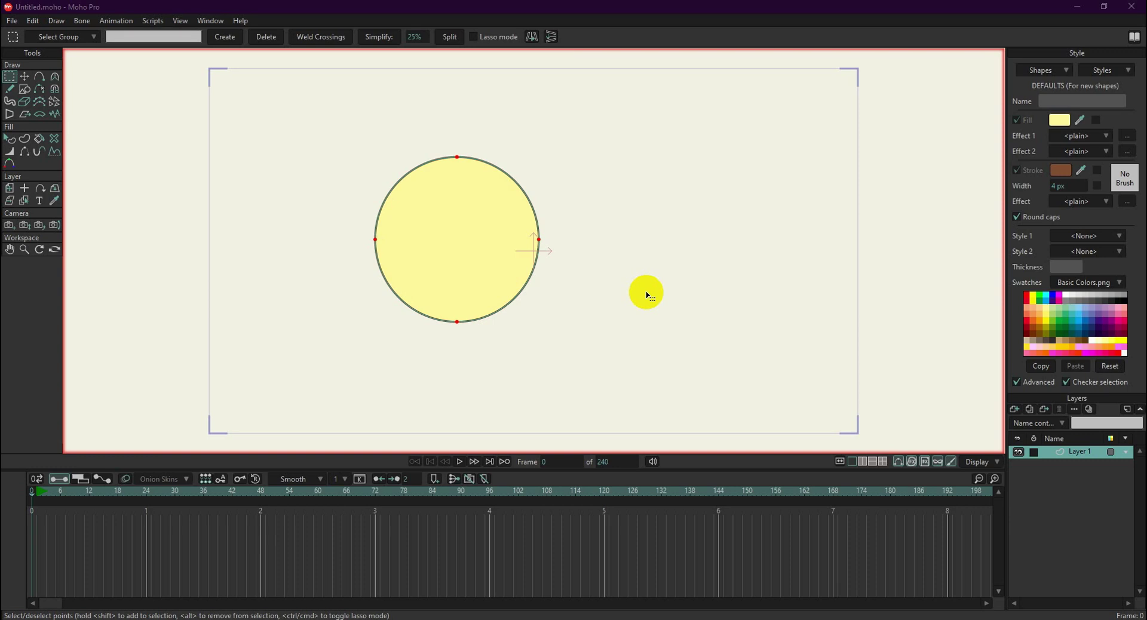
left_click(13, 78)
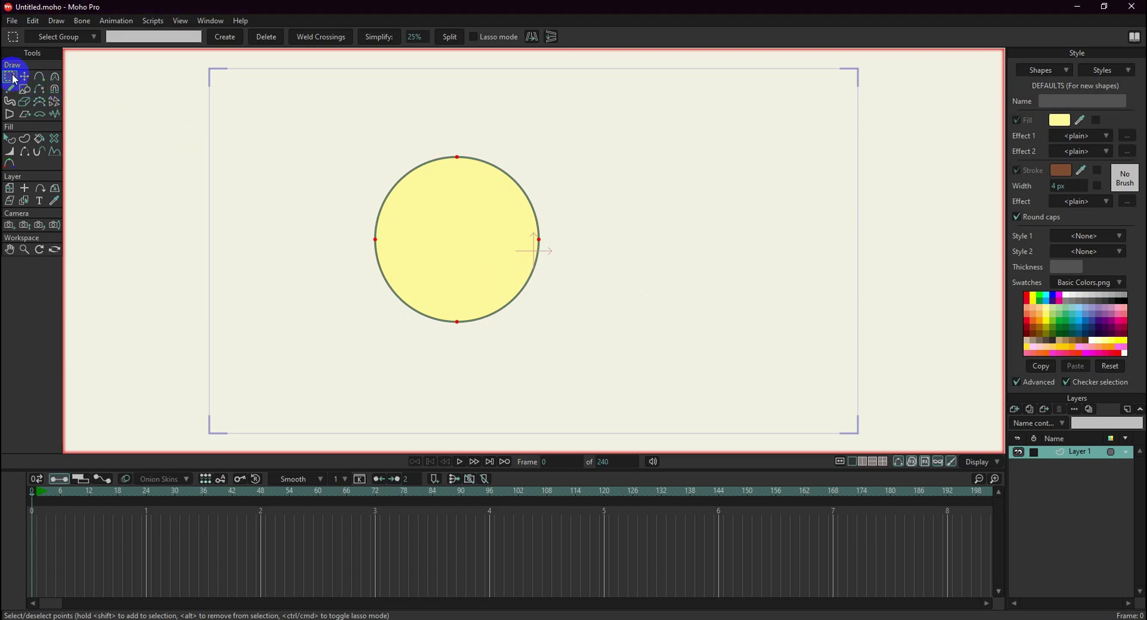
left_click(298, 106)
left_click_drag(297, 106, 631, 379)
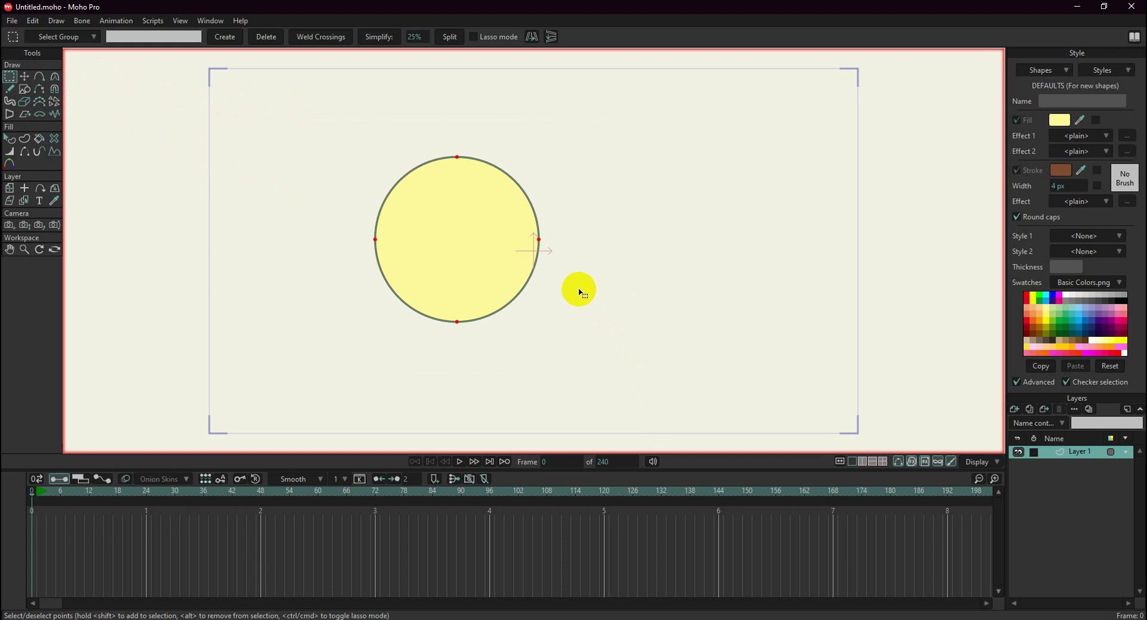
key("Delete")
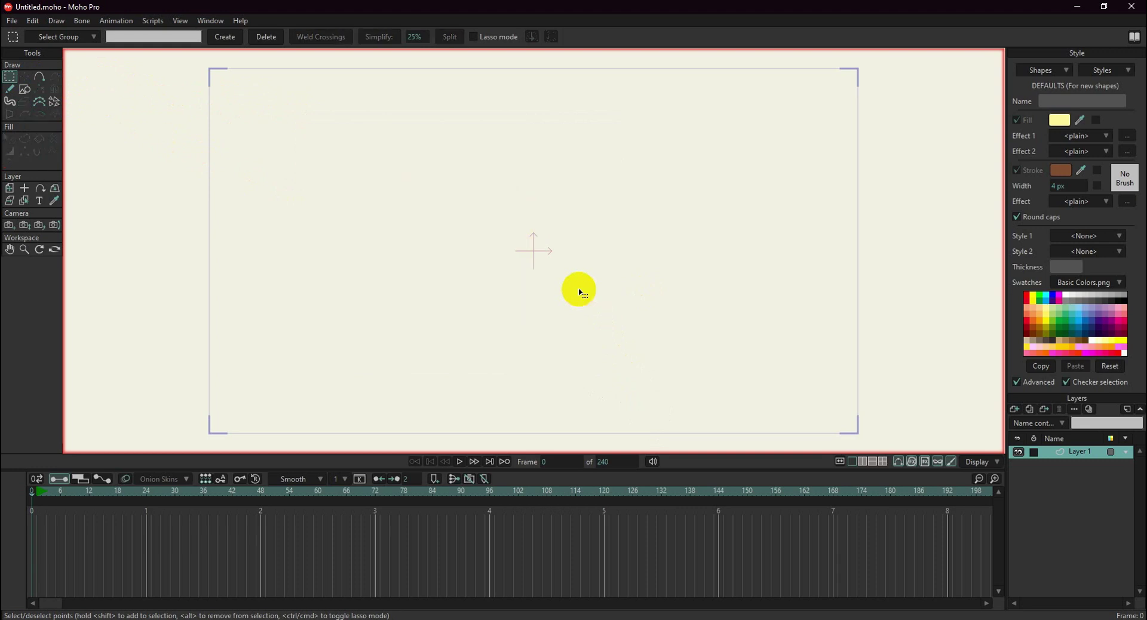
Step: Draw a smaller circle outward from its centre in the upper-left area of the canvas and undo it
left_click(24, 89)
left_click(145, 38)
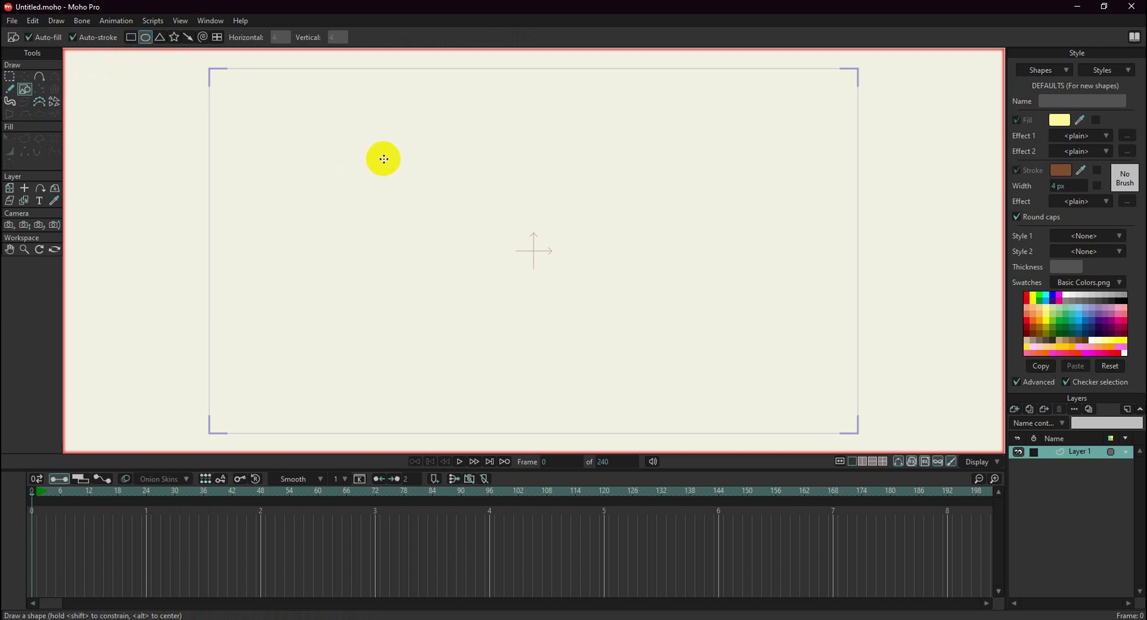
key("shift")
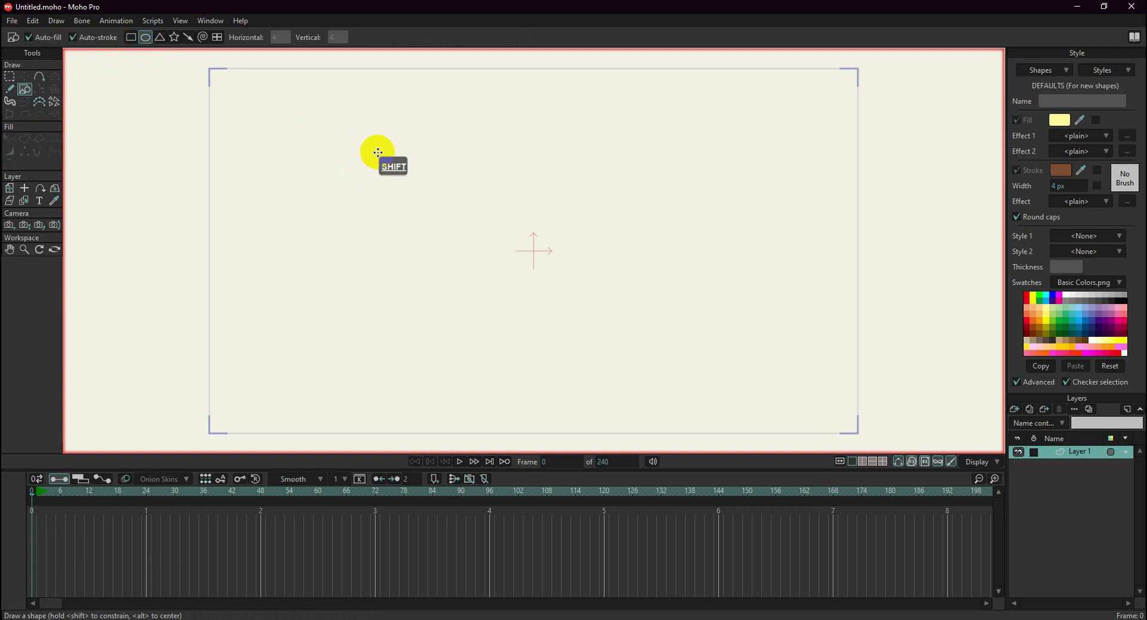
key("alt")
mouse_move(378, 152)
left_mouse_down()
mouse_move(447, 229)
mouse_move(437, 210)
left_mouse_up()
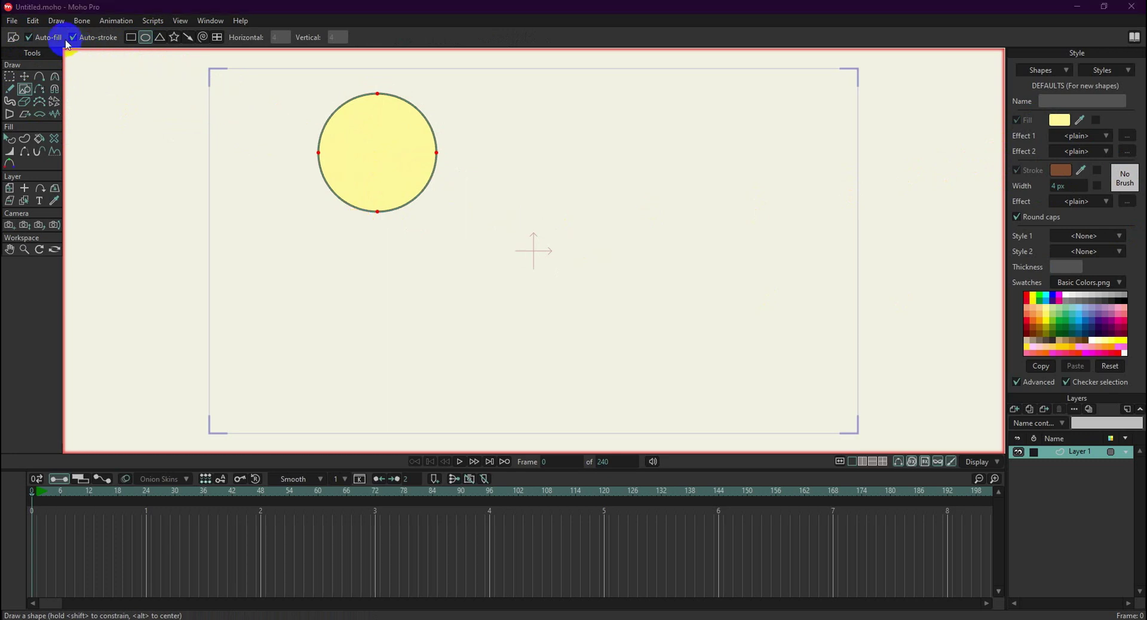
left_click(34, 20)
left_click(48, 35)
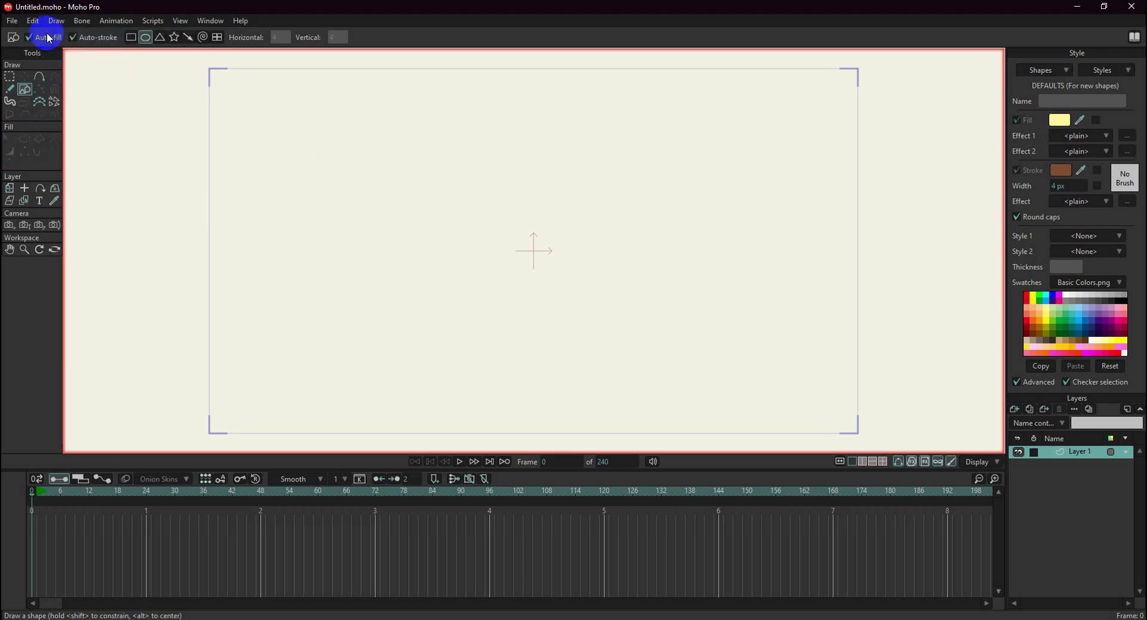
Step: Set the default fill colour to purple and the default stroke colour to green (#588D14)
left_click(1059, 120)
left_click_drag(554, 318, 619, 266)
left_click(640, 408)
left_click(1054, 171)
left_click(584, 307)
left_click_drag(619, 327, 619, 354)
left_click(639, 404)
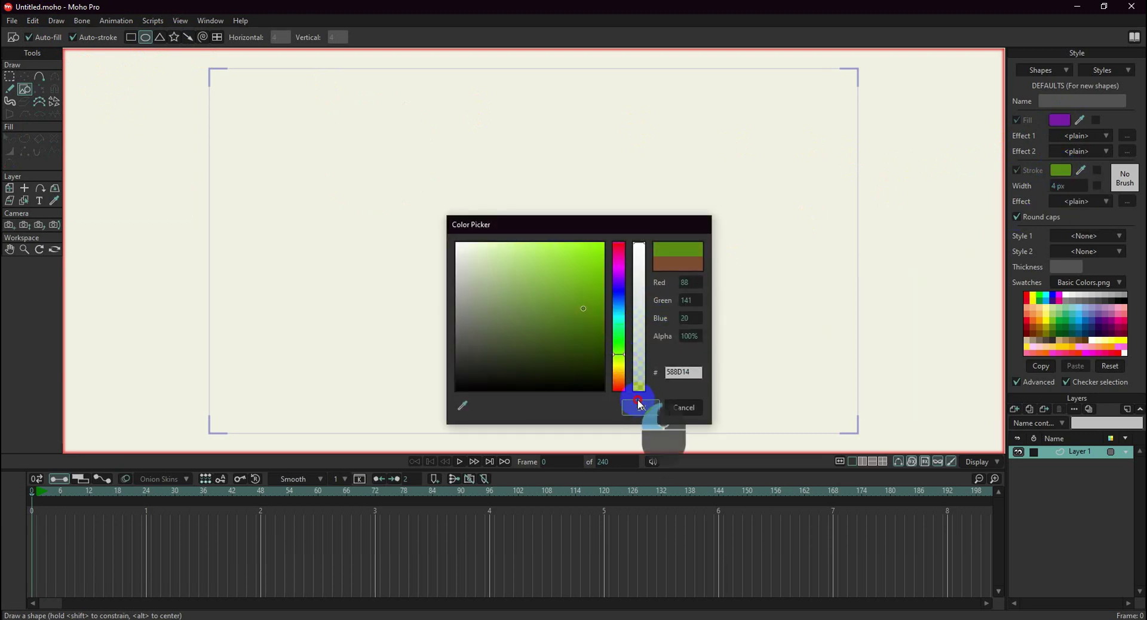
Step: Draw a purple circle with a green outline outward from its centre, slightly up and left of the canvas centre
left_click_drag(514, 215, 577, 284)
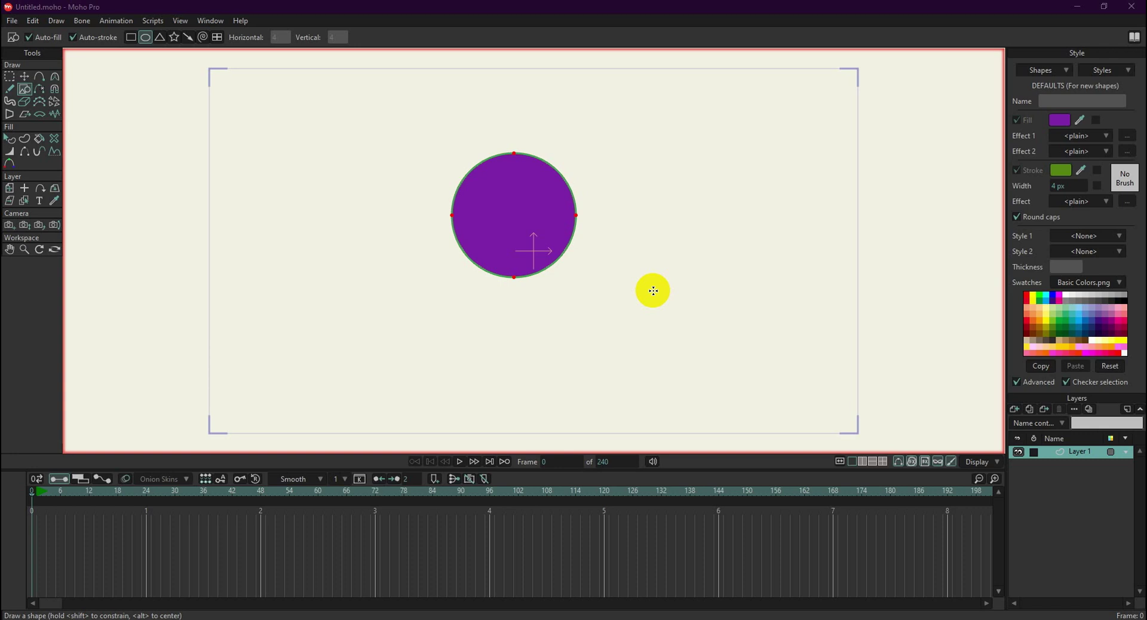
left_click(529, 231)
Step: Set the default fill colour to teal and the default stroke colour to pale pink
left_click(1062, 119)
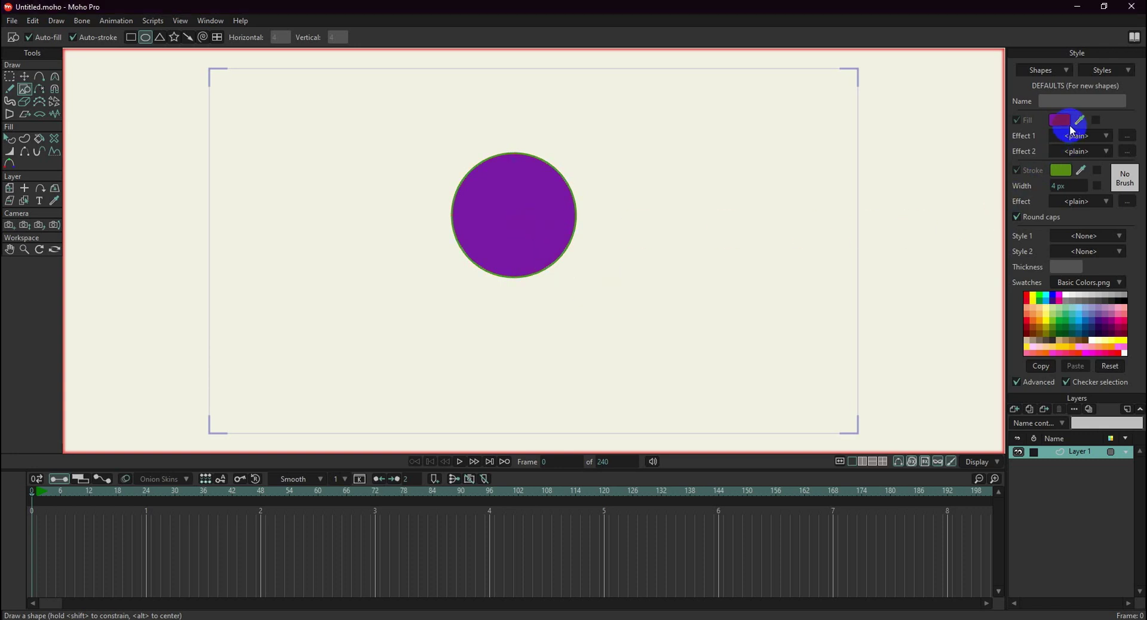
left_click(520, 321)
left_click_drag(520, 321, 554, 310)
left_click_drag(619, 281, 618, 317)
left_click(639, 406)
left_click(1063, 169)
left_click(467, 263)
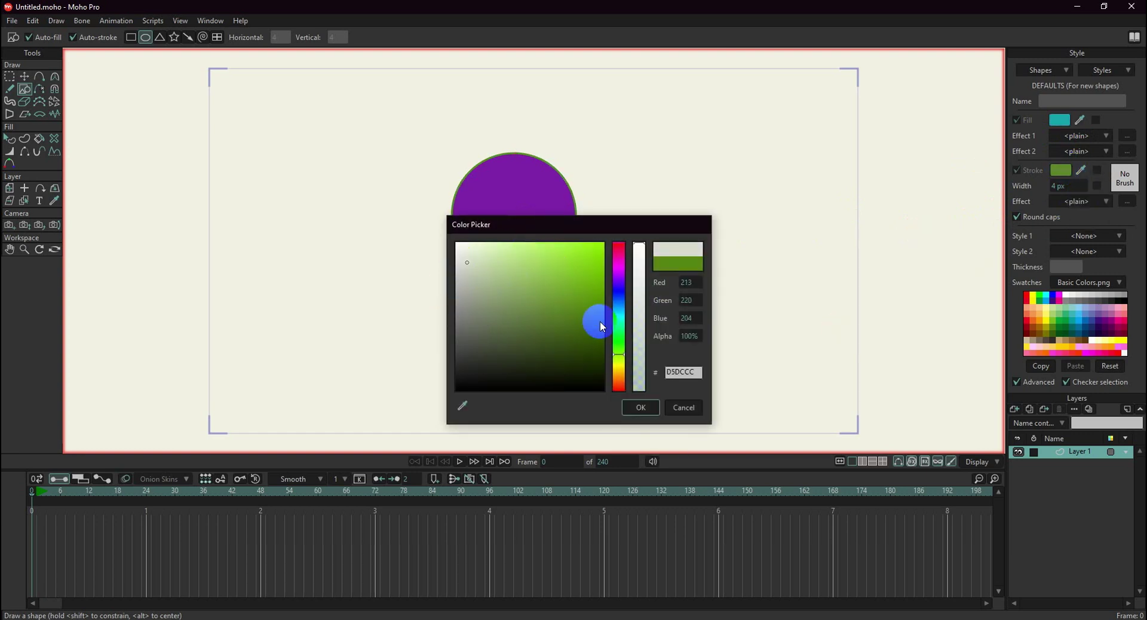
left_click_drag(619, 323, 619, 268)
left_click(636, 403)
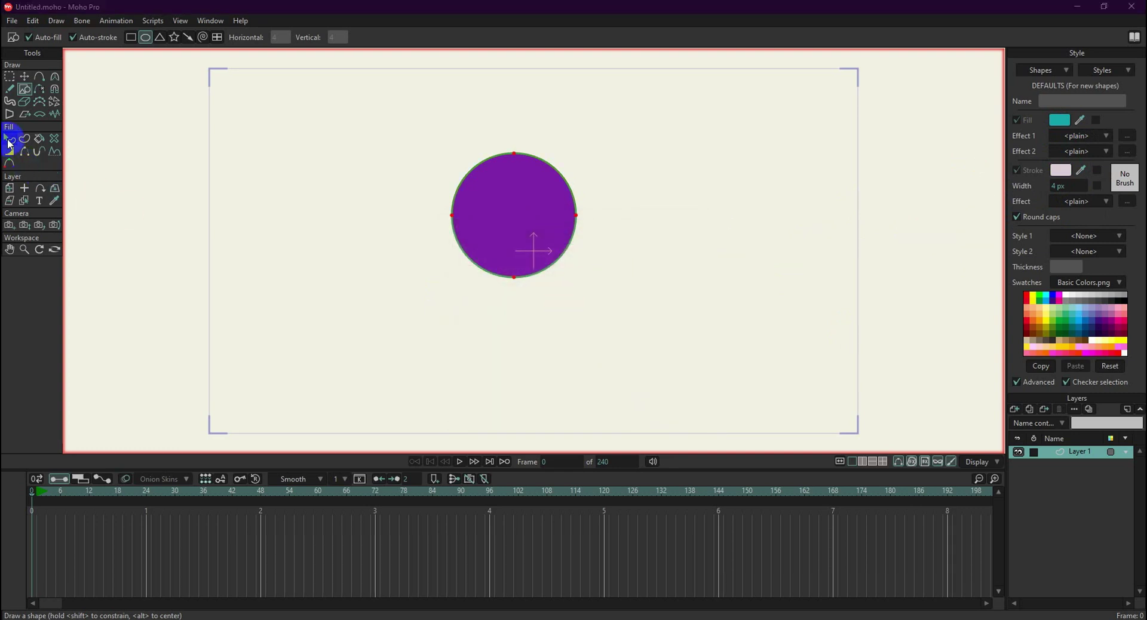
Step: Select the circle shape and change its fill to tan (#B3954F) and its stroke to near-black (#242820)
left_click(9, 141)
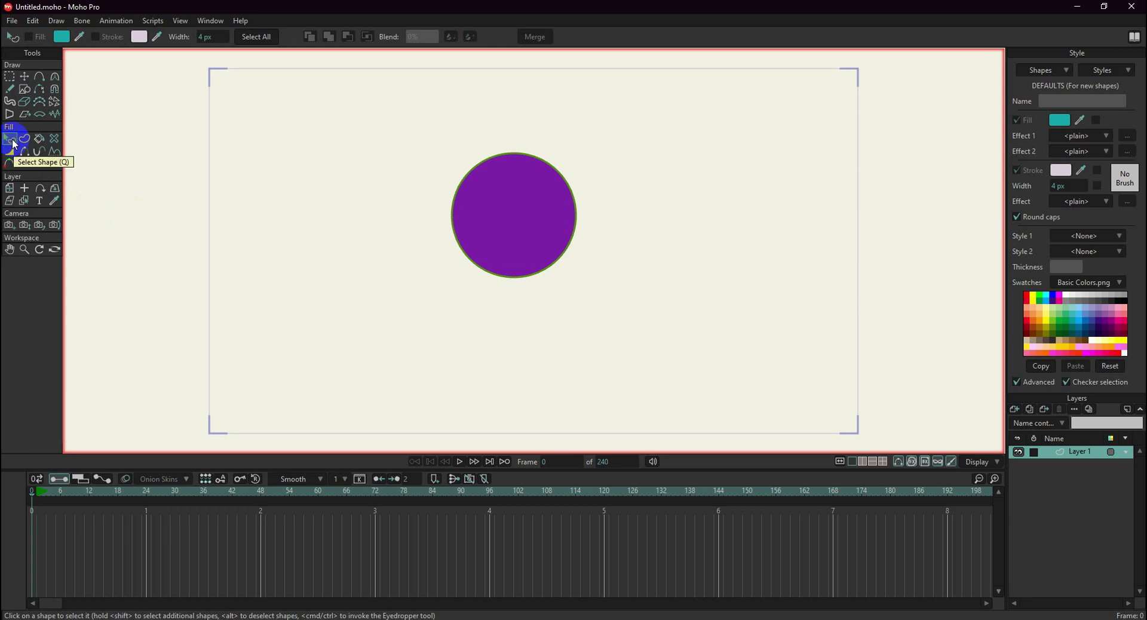
left_click(512, 194)
left_click(1064, 120)
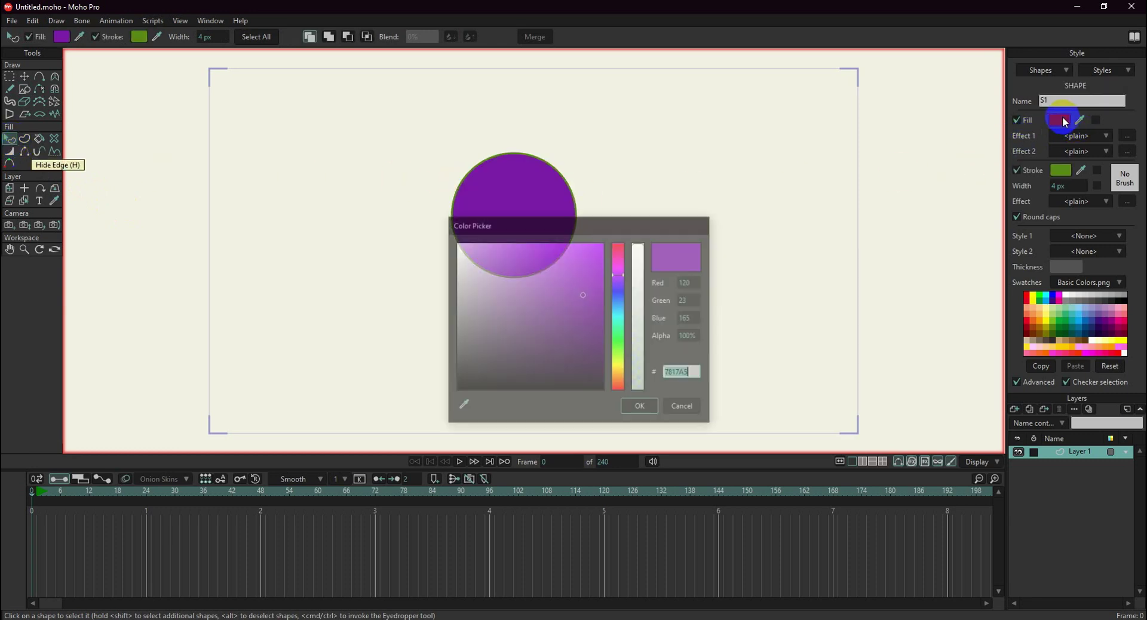
left_click(516, 299)
left_click_drag(615, 265, 647, 380)
left_click(637, 406)
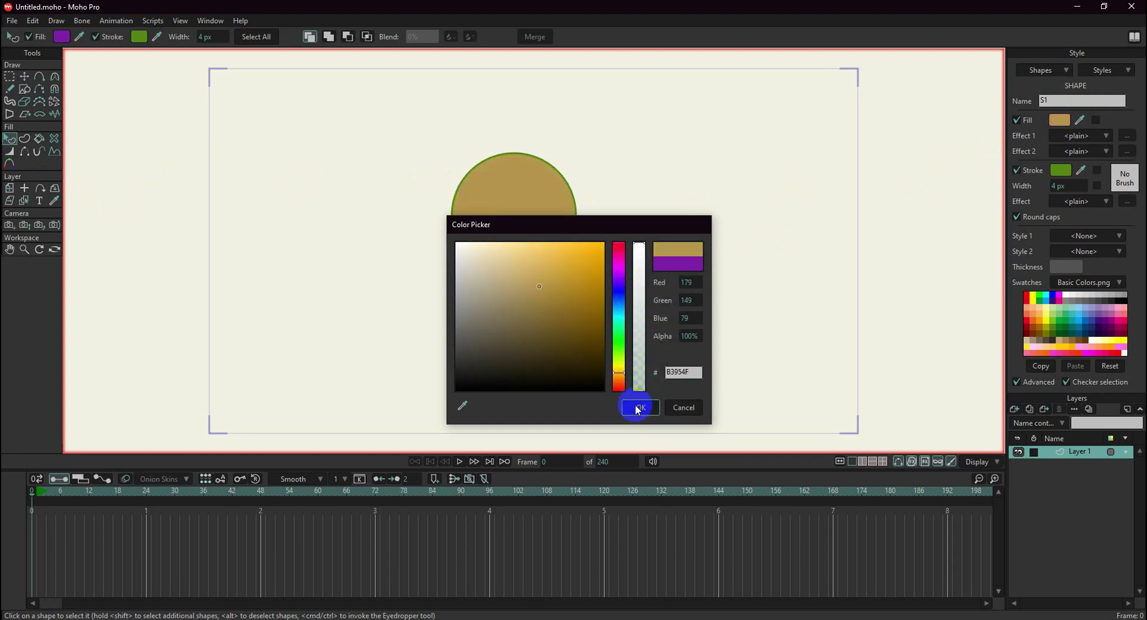
left_click(1058, 170)
left_click_drag(550, 320, 487, 366)
left_click(638, 406)
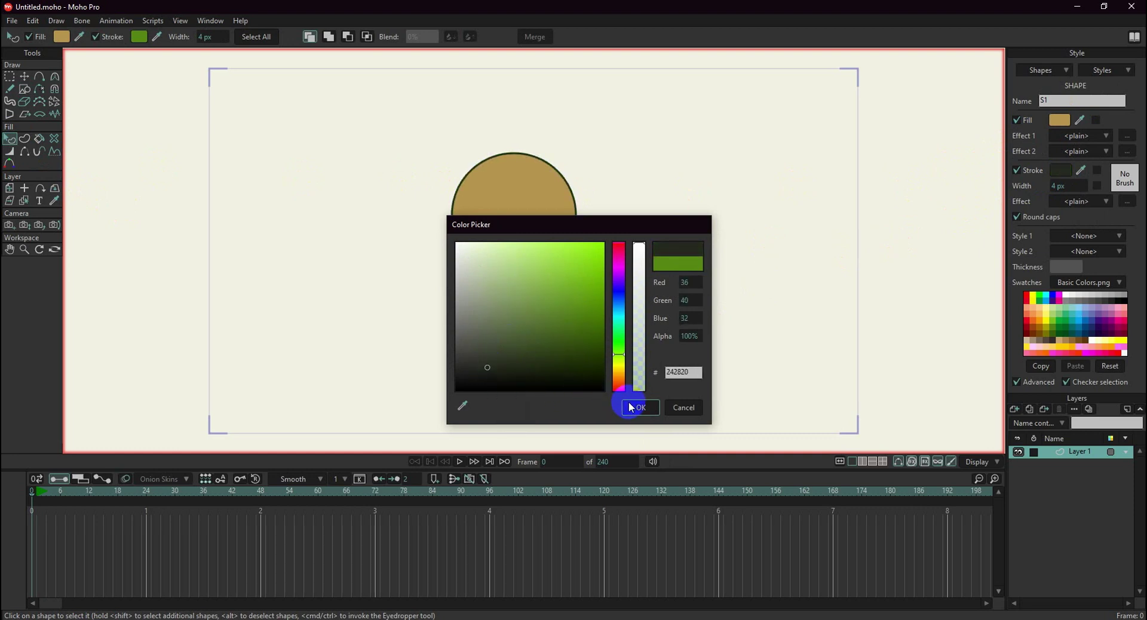
Step: Deselect the circle and fill it with bright red using the Paint Bucket in Fill mode
left_click(11, 77)
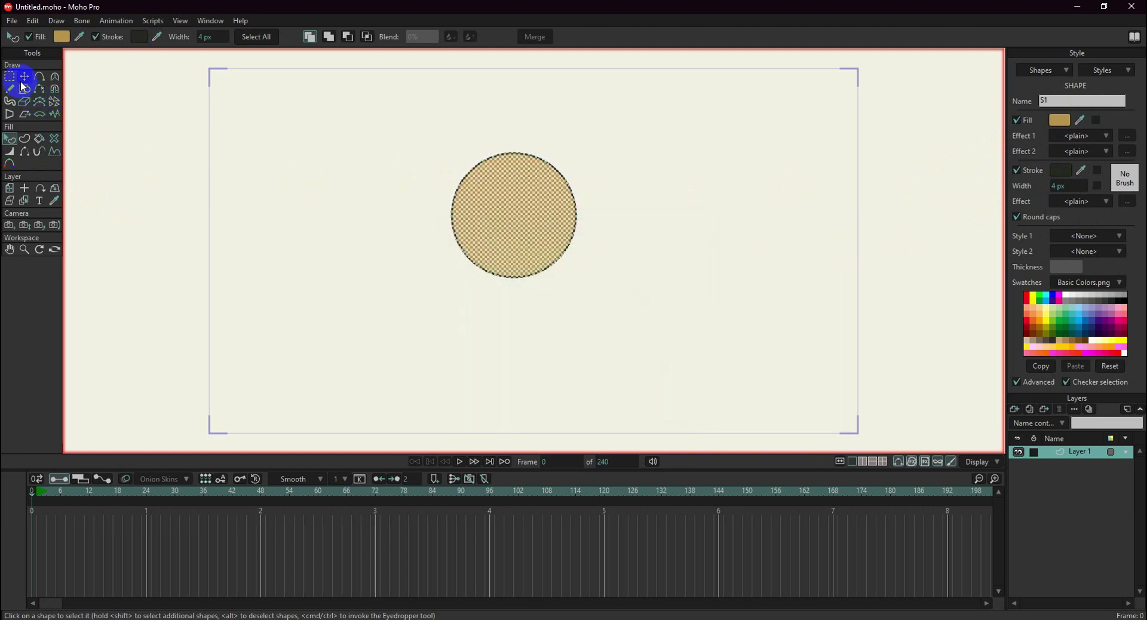
left_click(402, 186)
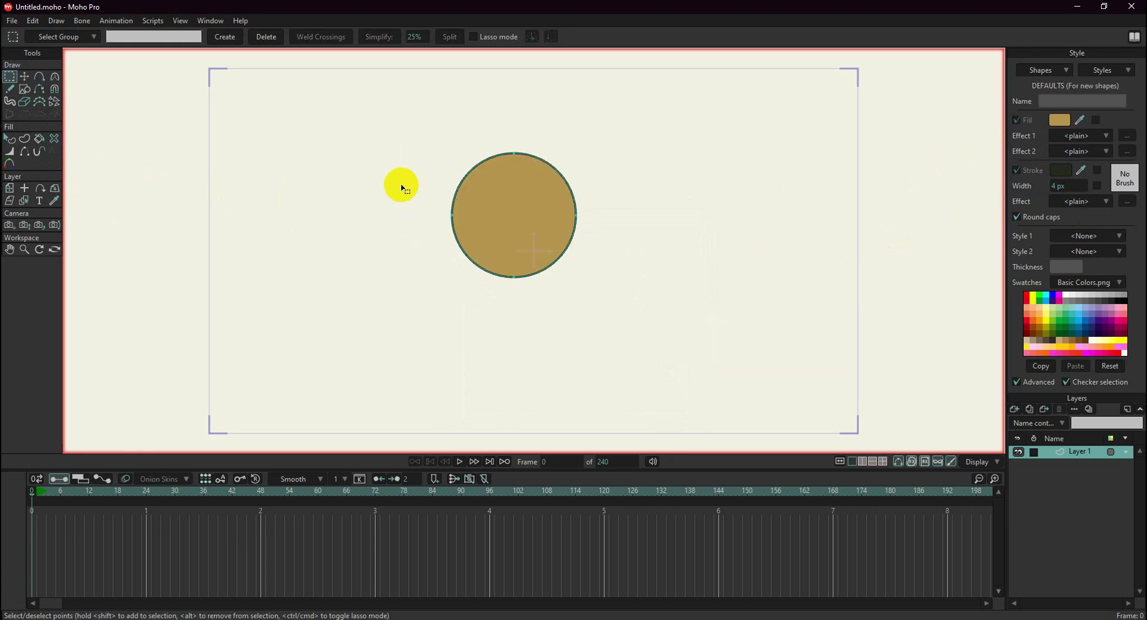
left_click(41, 144)
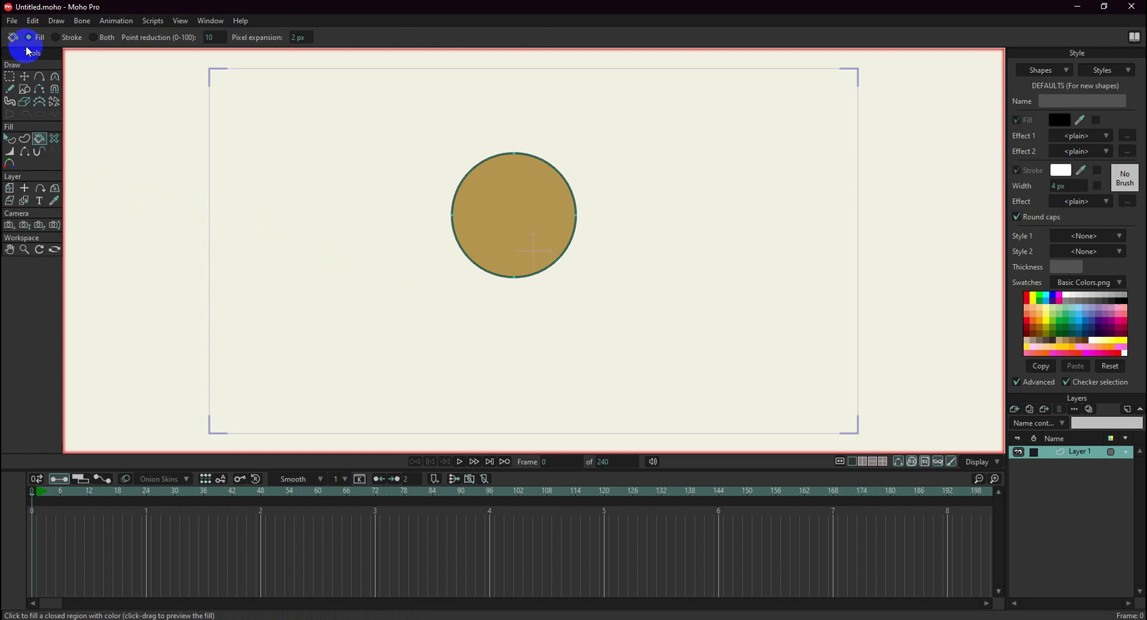
left_click(1058, 120)
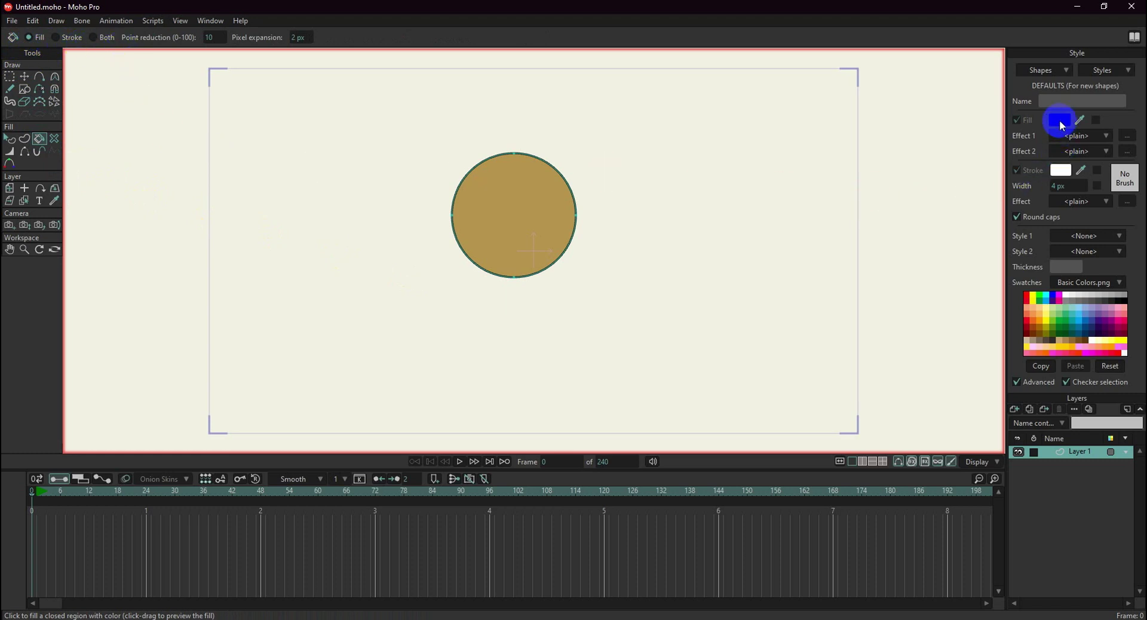
left_click(601, 242)
left_click(640, 408)
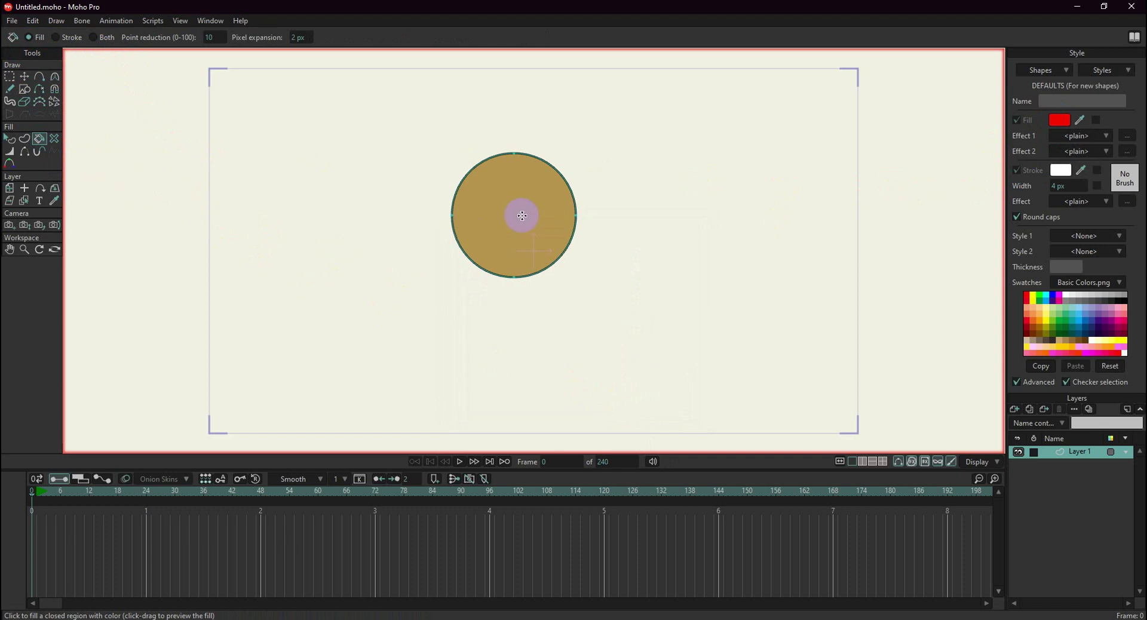
left_click(523, 215)
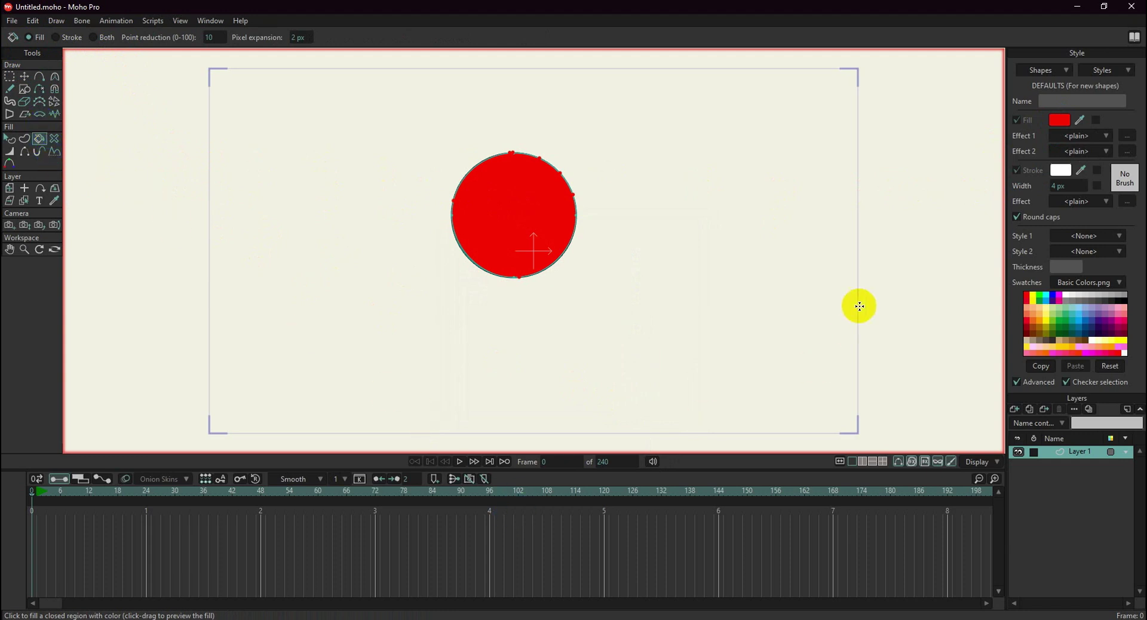
Step: Set the default stroke to dark purple (#452860) and the fill to dusty rose, and apply the fill to the circle with the Paint Bucket
left_click(1061, 171)
mouse_move(537, 380)
left_mouse_down()
mouse_move(568, 324)
mouse_move(619, 286)
mouse_move(619, 269)
left_mouse_up()
left_click(643, 408)
left_click(1059, 120)
left_click(509, 286)
key("Return")
left_click(510, 213)
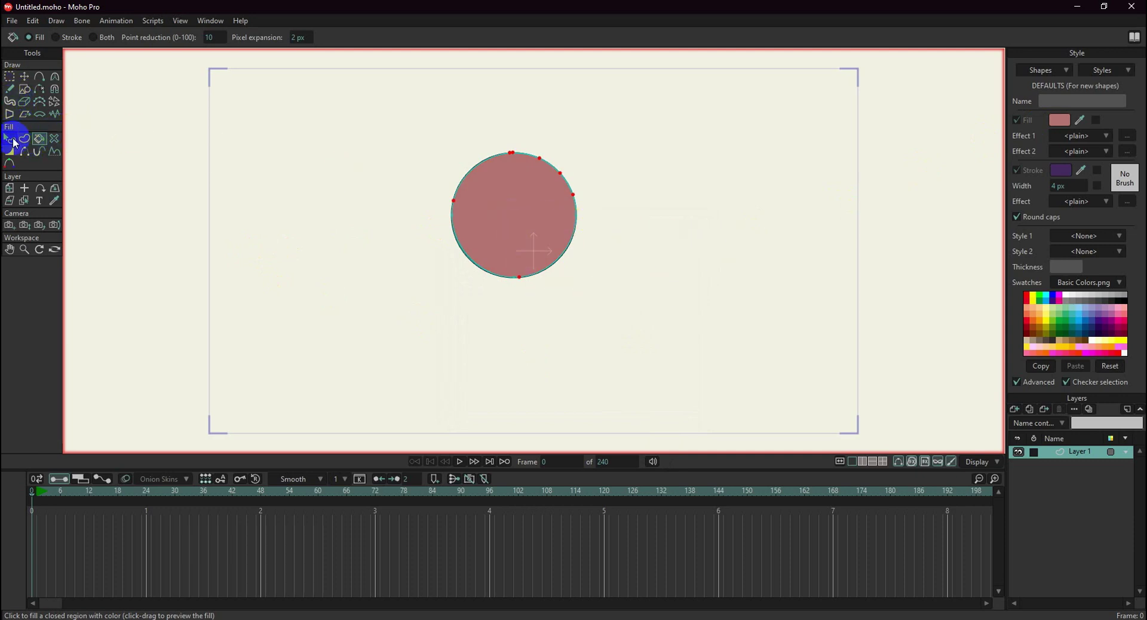
left_click(14, 142)
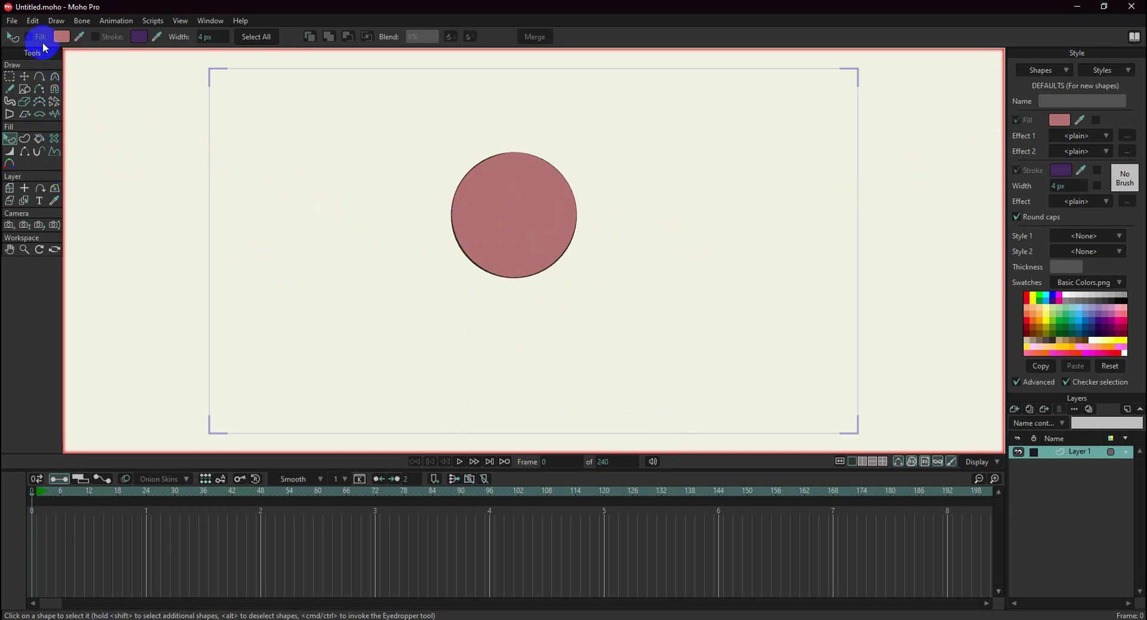
Step: Apply the dark purple stroke to the circle with the Paint Bucket in Stroke mode
left_click(39, 138)
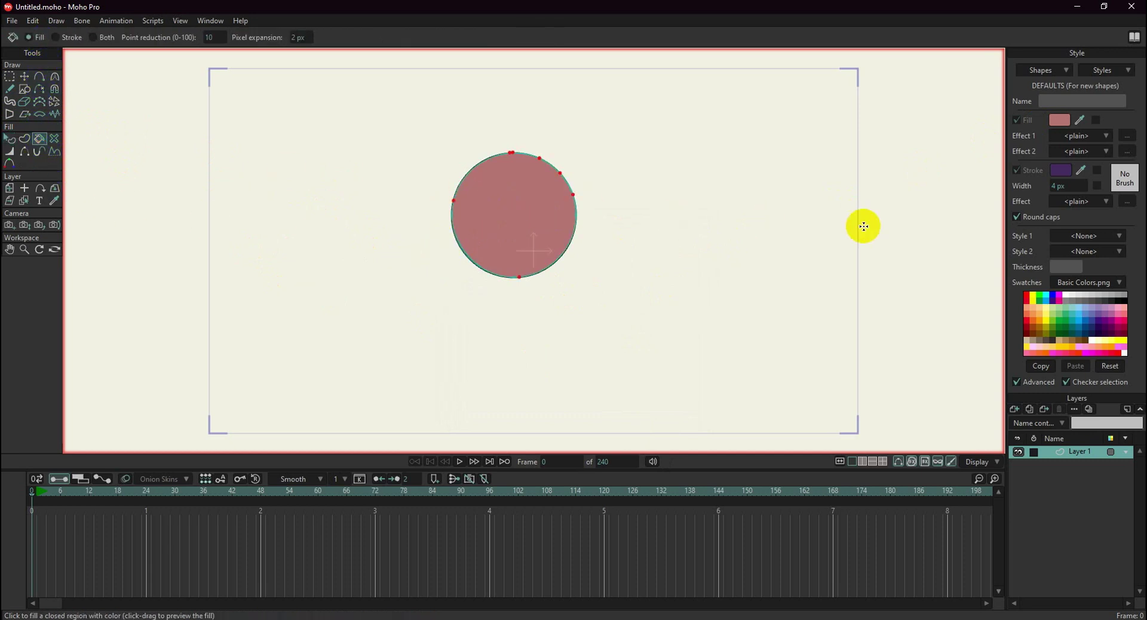
left_click(1059, 177)
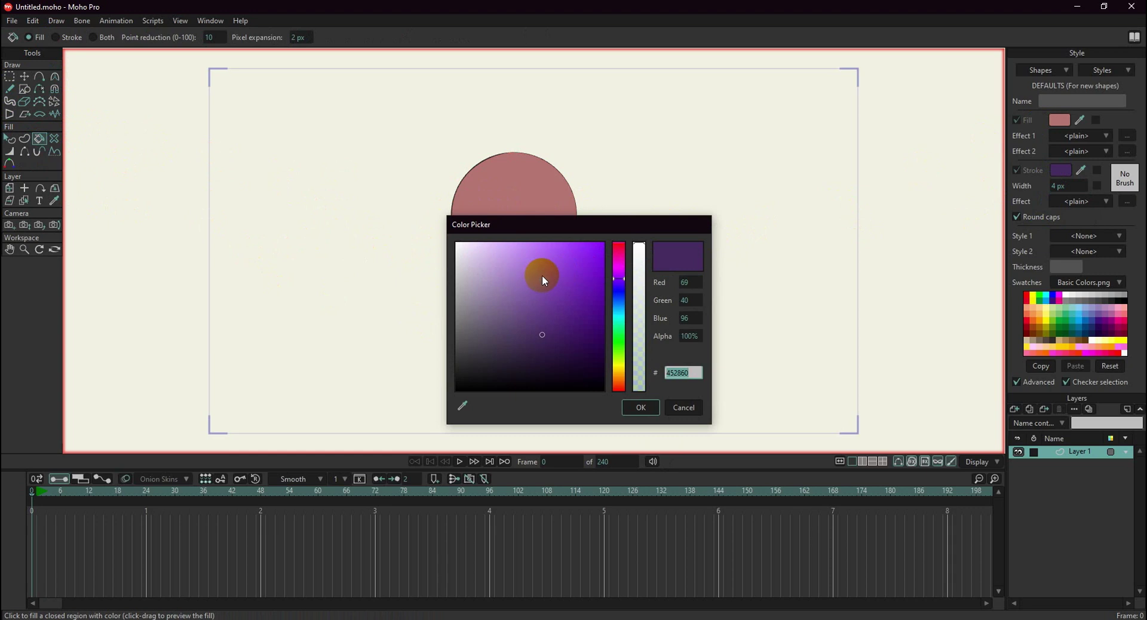
left_click(685, 401)
left_click(62, 37)
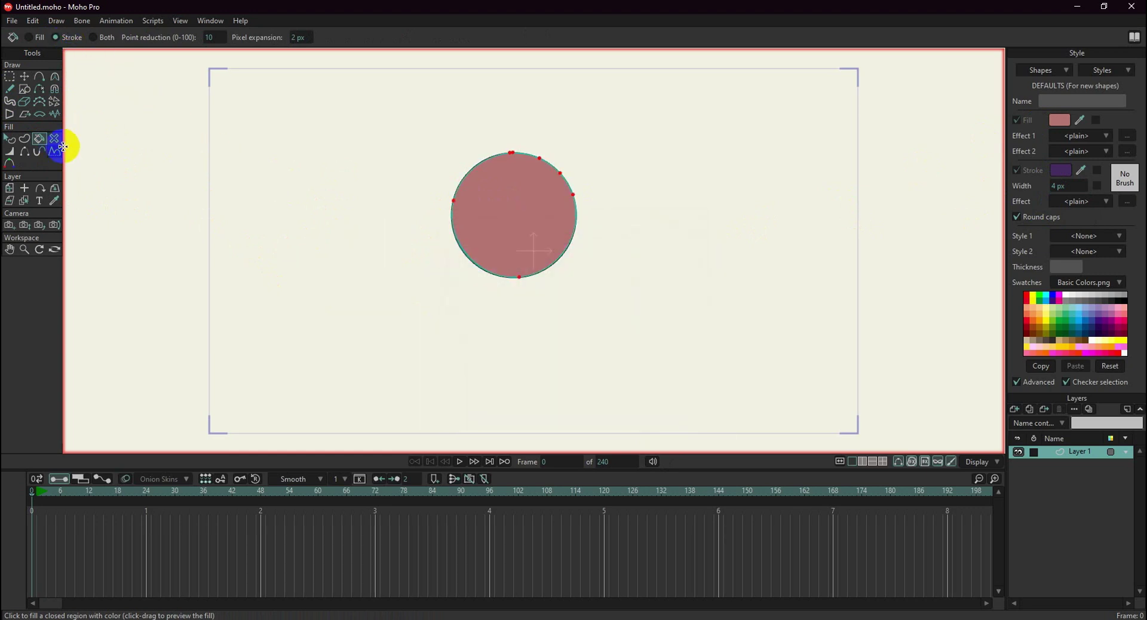
left_click(512, 203)
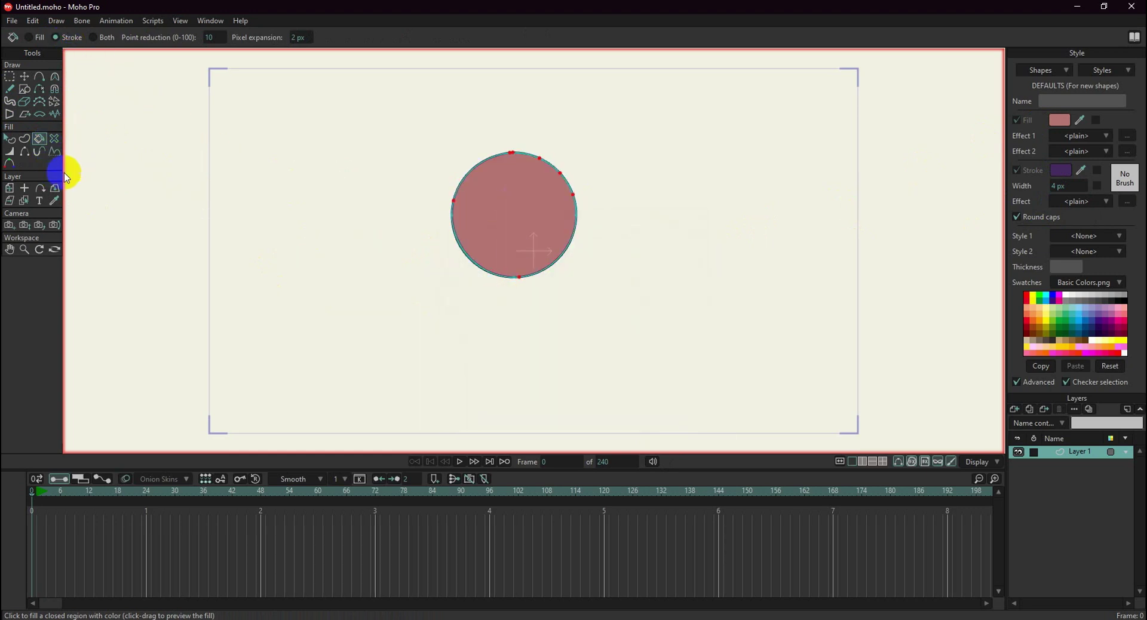
left_click(16, 144)
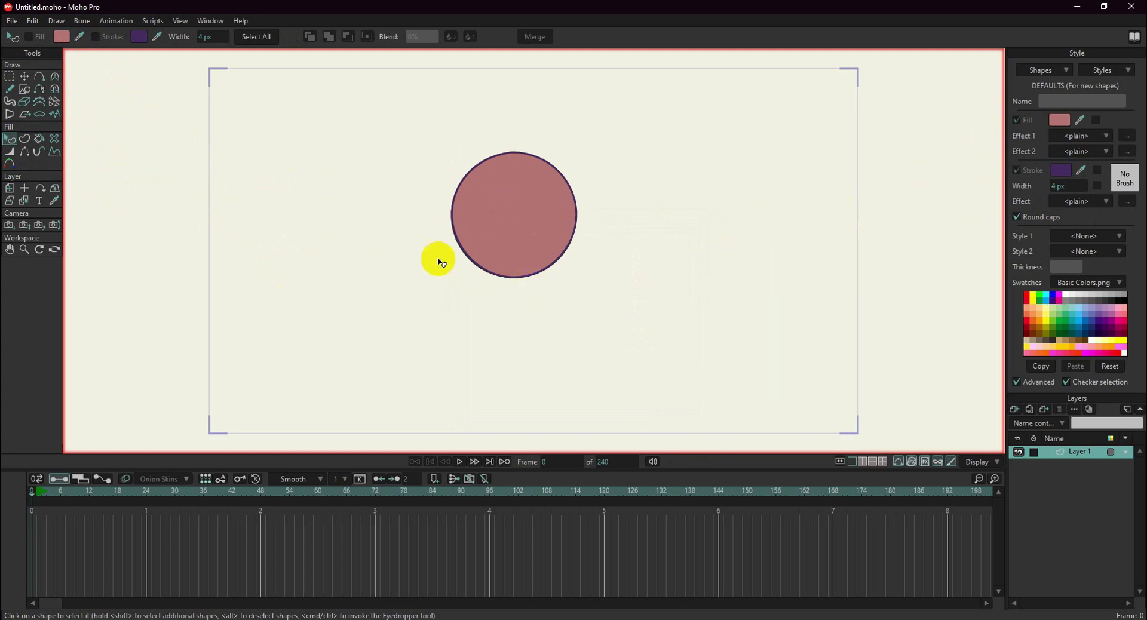
Step: Use the Paint Bucket in Both mode to apply a muted green fill and a white stroke to the circle
left_click(39, 139)
left_click(94, 37)
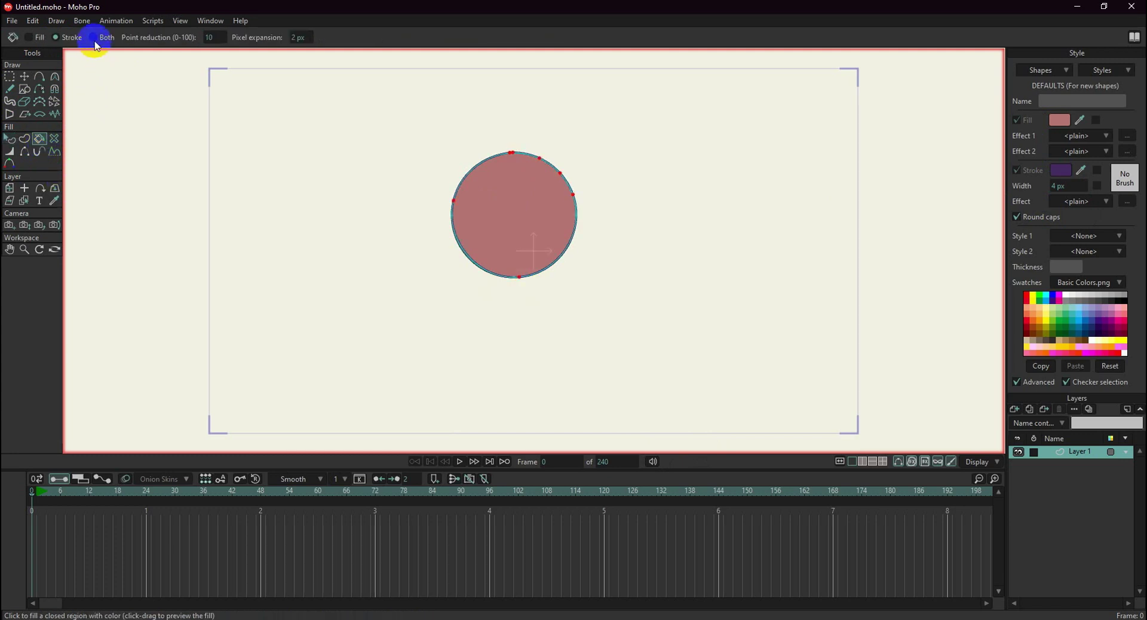
left_click(1060, 171)
mouse_move(527, 297)
left_mouse_down()
mouse_move(468, 274)
mouse_move(431, 227)
left_mouse_up()
left_click(610, 286)
left_click(634, 406)
left_click(1057, 118)
left_click(619, 354)
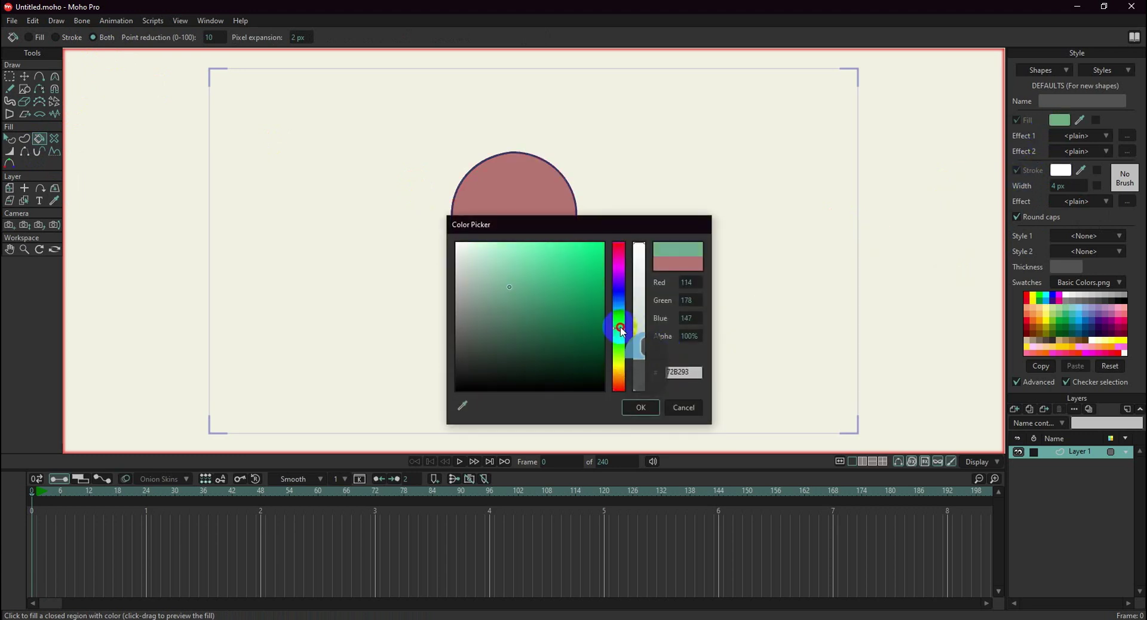
left_click(640, 408)
left_click(530, 227)
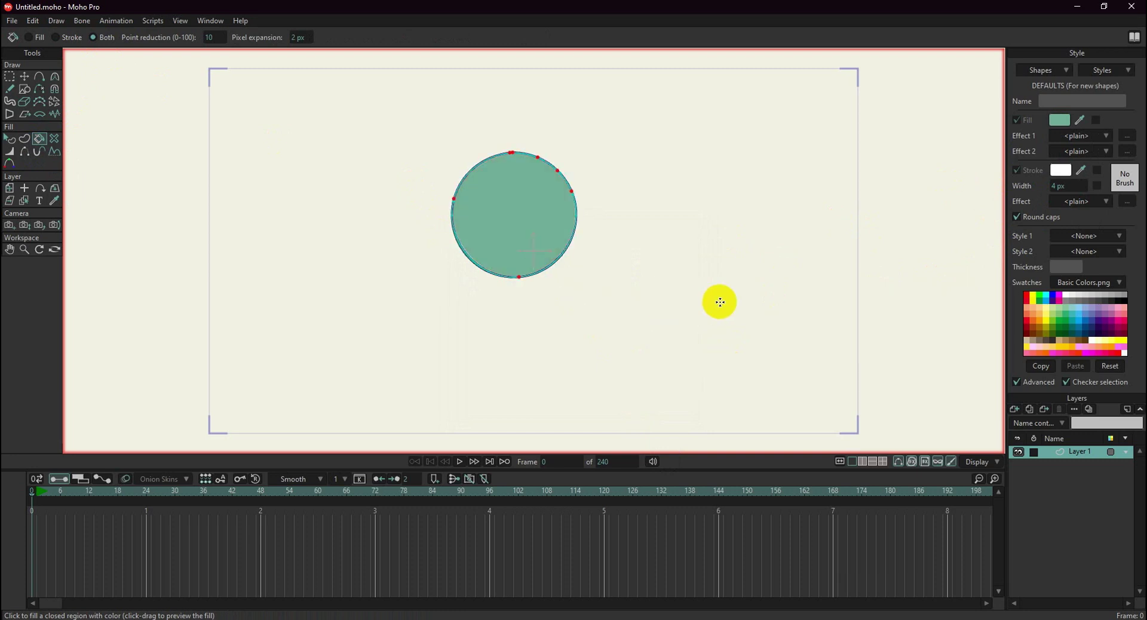
left_click(11, 140)
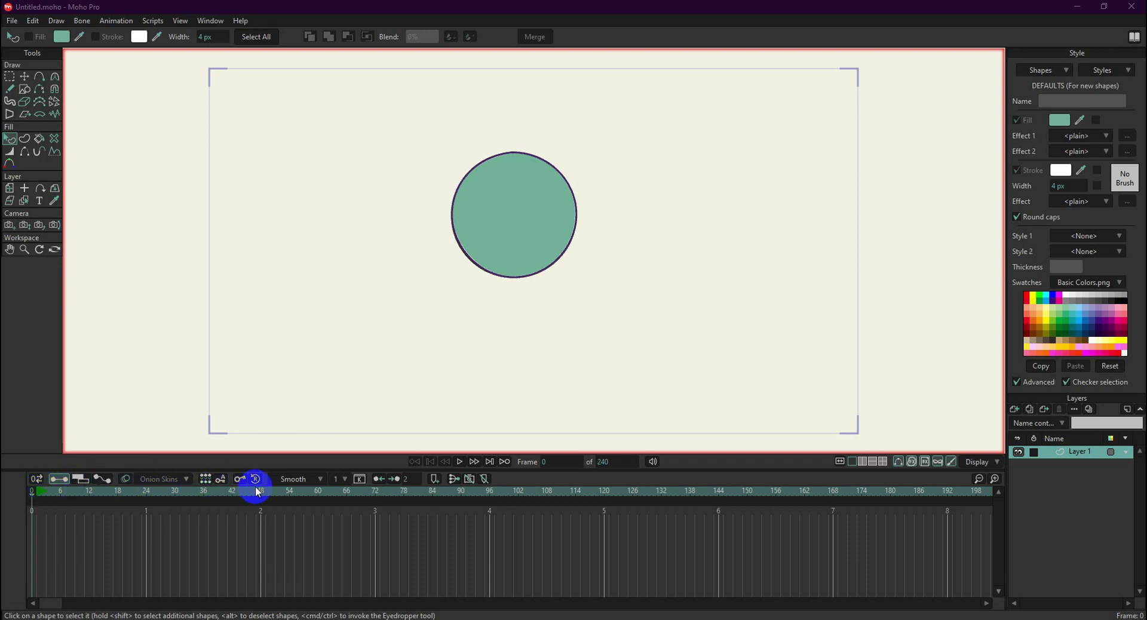
Step: Go to frame 36, clear the point selection and select only the circle's bottom point
left_click(204, 491)
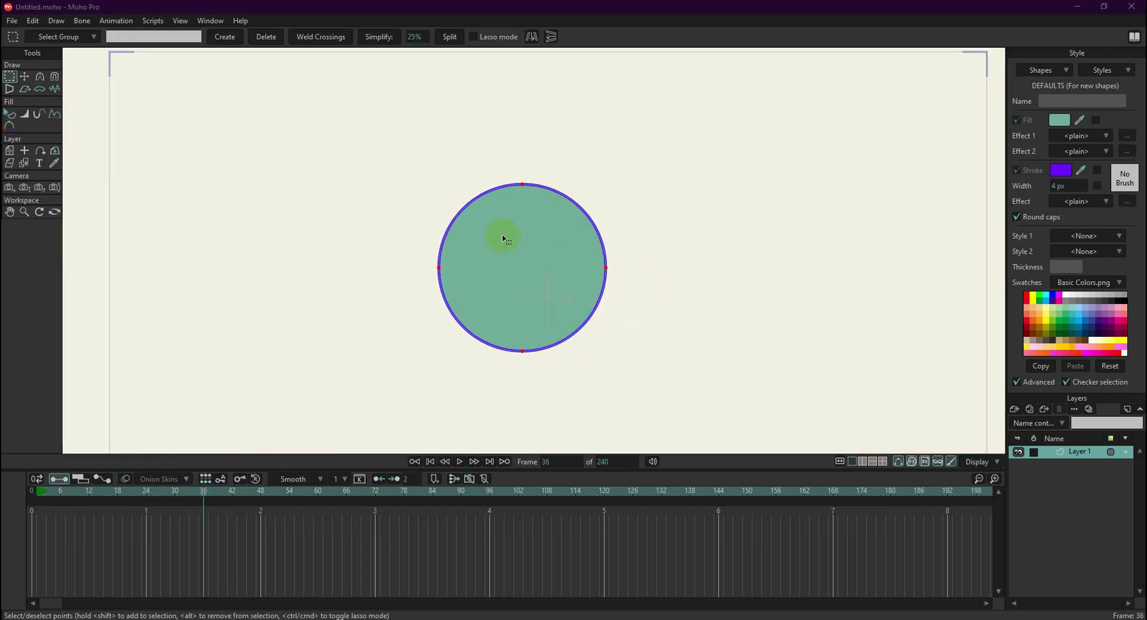
left_click(15, 78)
left_click(33, 21)
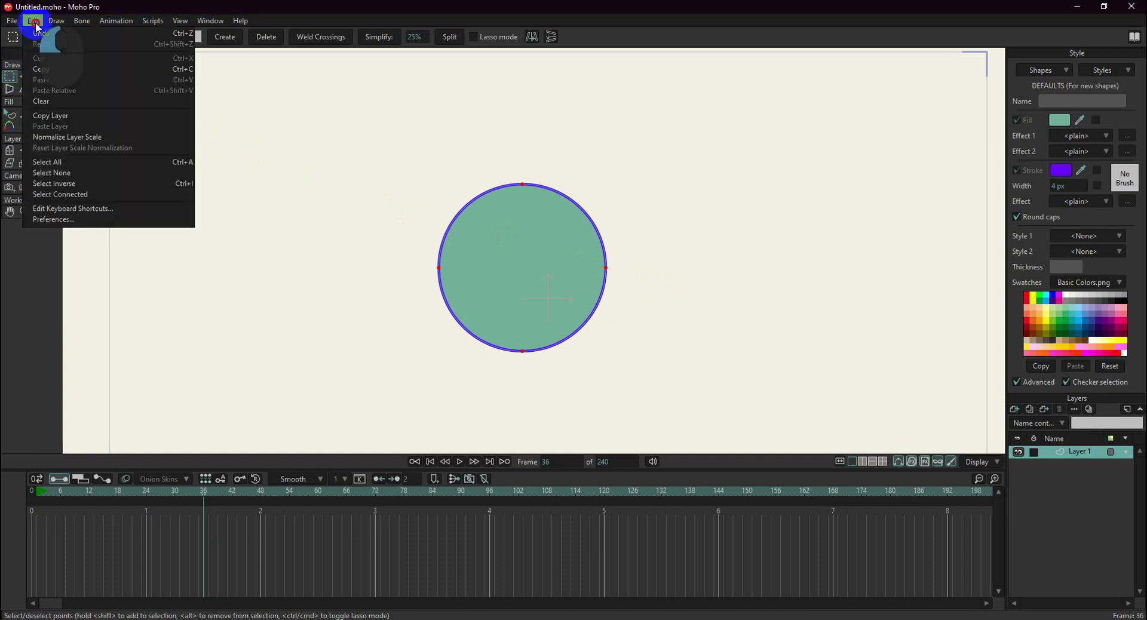
left_click(58, 175)
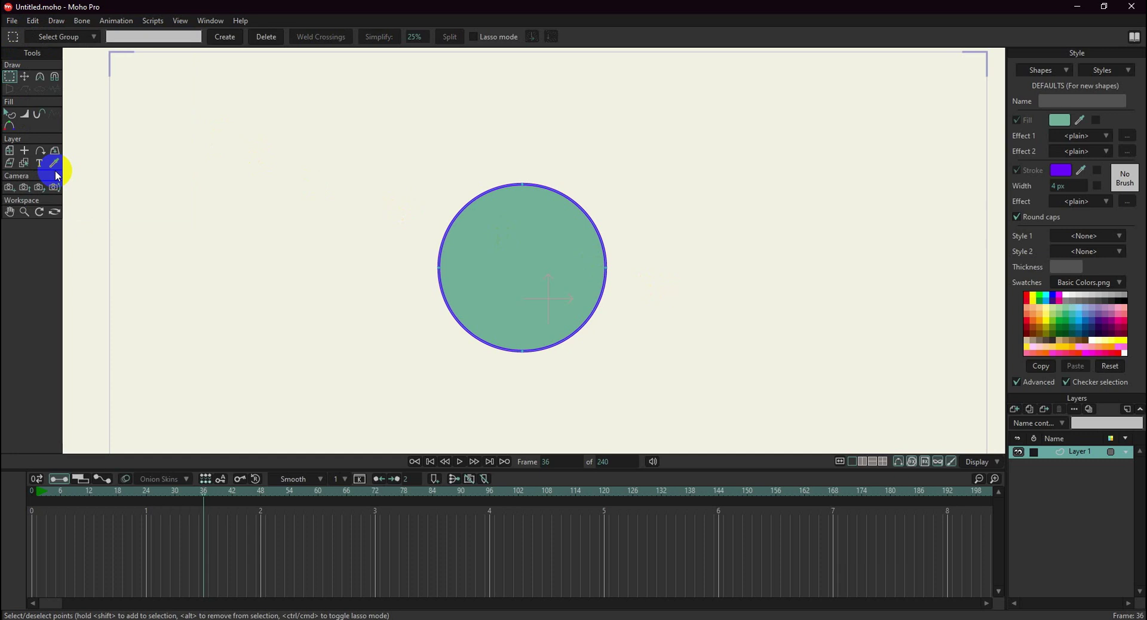
left_click_drag(500, 387, 589, 339)
Step: Move the selected bottom point far upward at frame 36 to bend the circle into an arch
left_click(24, 76)
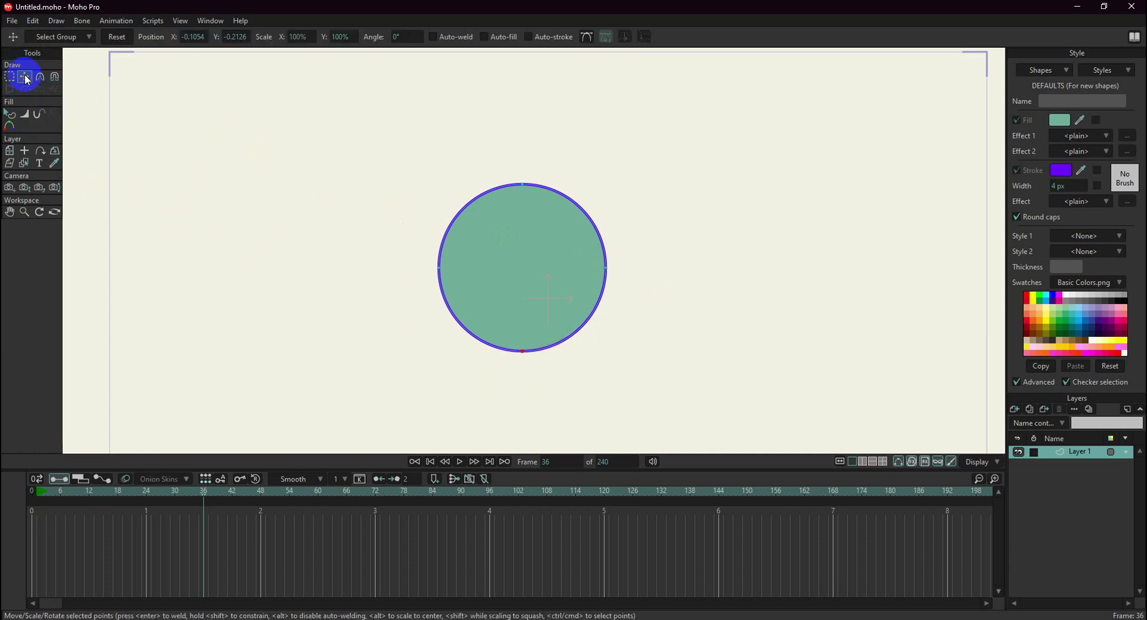
scroll(505, 373, "up", 4)
left_click_drag(555, 333, 554, 77)
key("space")
left_click_drag(552, 117, 514, 306)
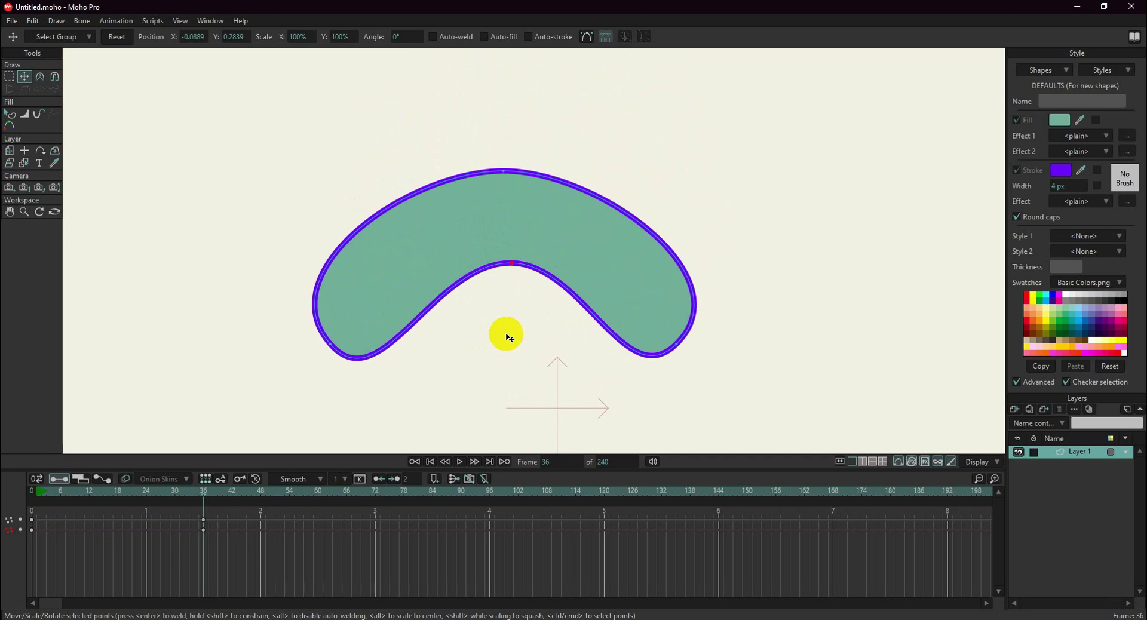
Step: Clear the point selection and rotate the whole layer about 54.7° counterclockwise at frame 36 with the Transform Layer tool
key("g")
scroll(656, 297, "up", 1)
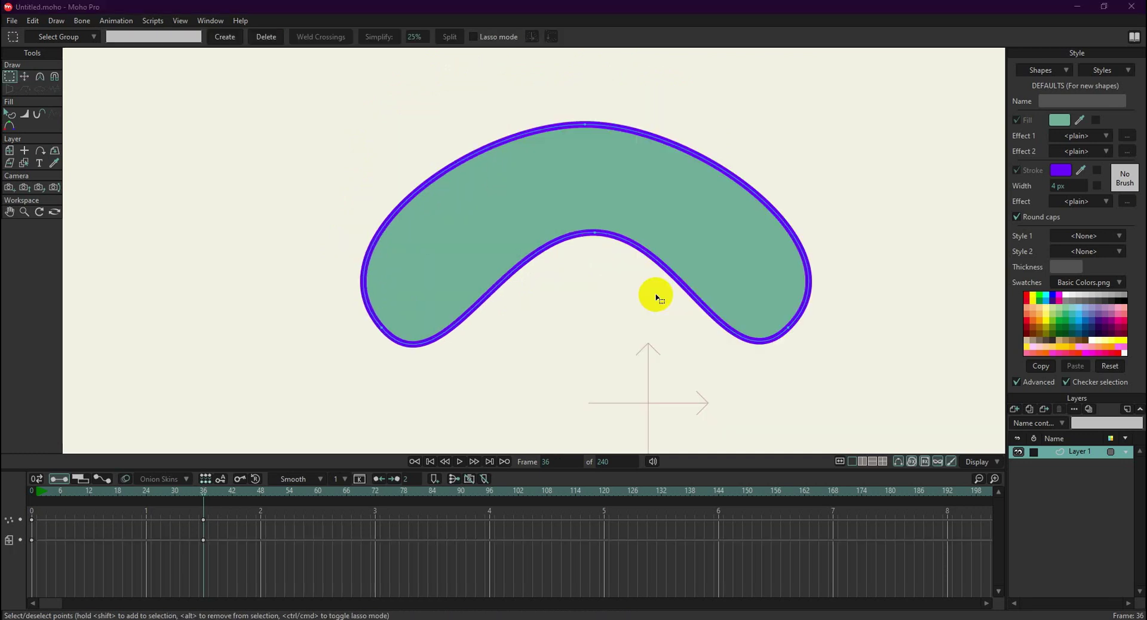
scroll(656, 297, "down", 2)
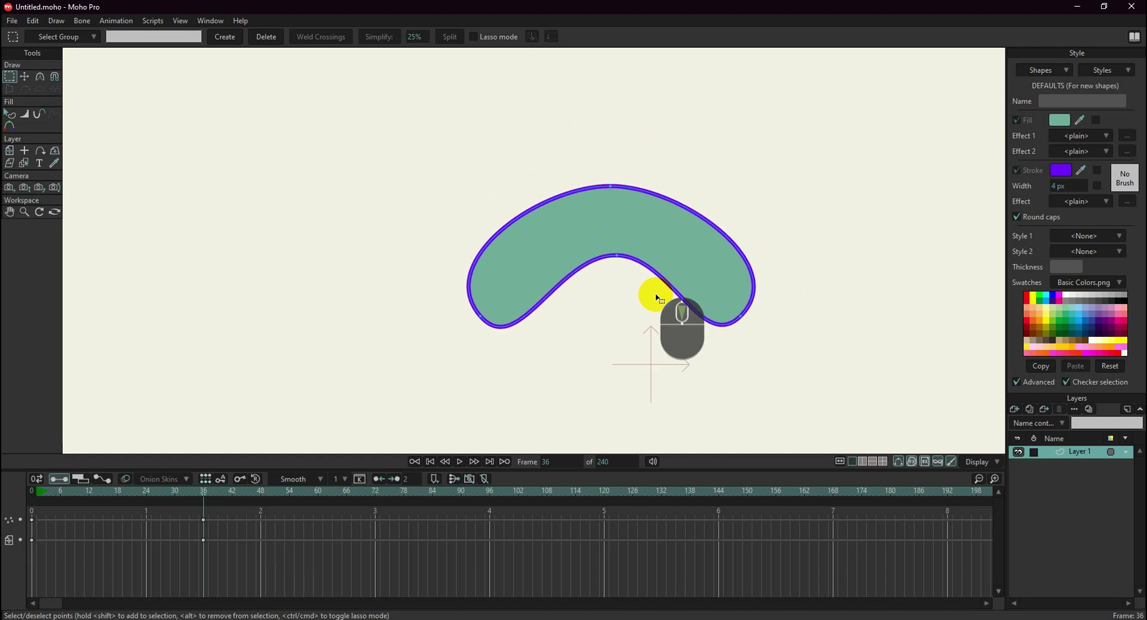
scroll(656, 297, "down", 1)
scroll(655, 297, "up", 3)
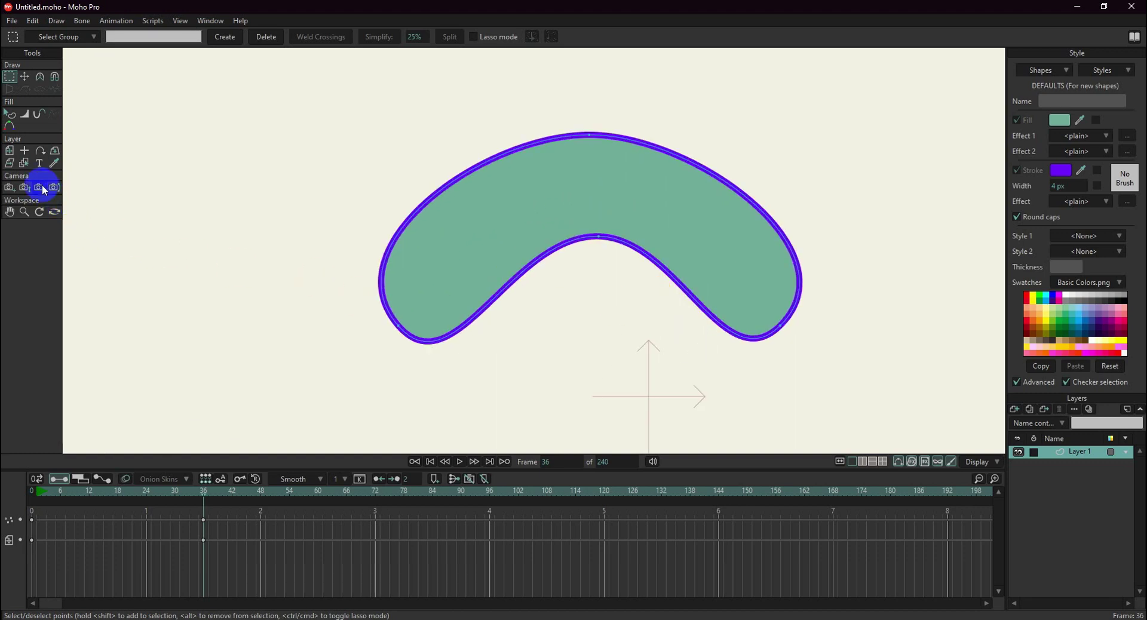
left_click(10, 151)
scroll(496, 317, "down", 5)
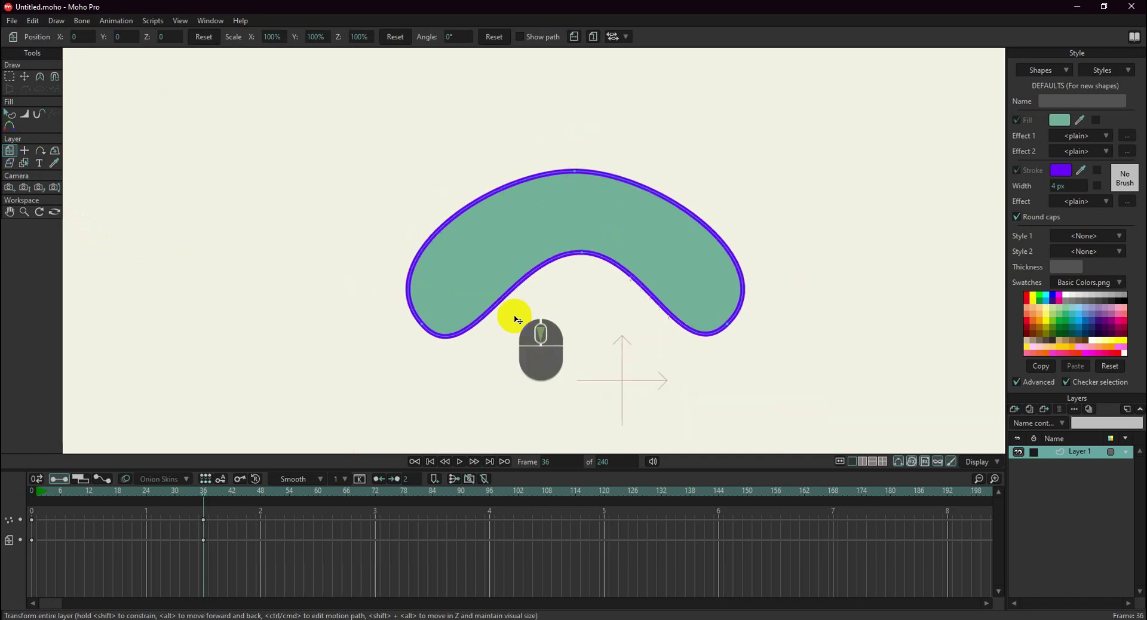
left_click_drag(589, 346, 581, 299)
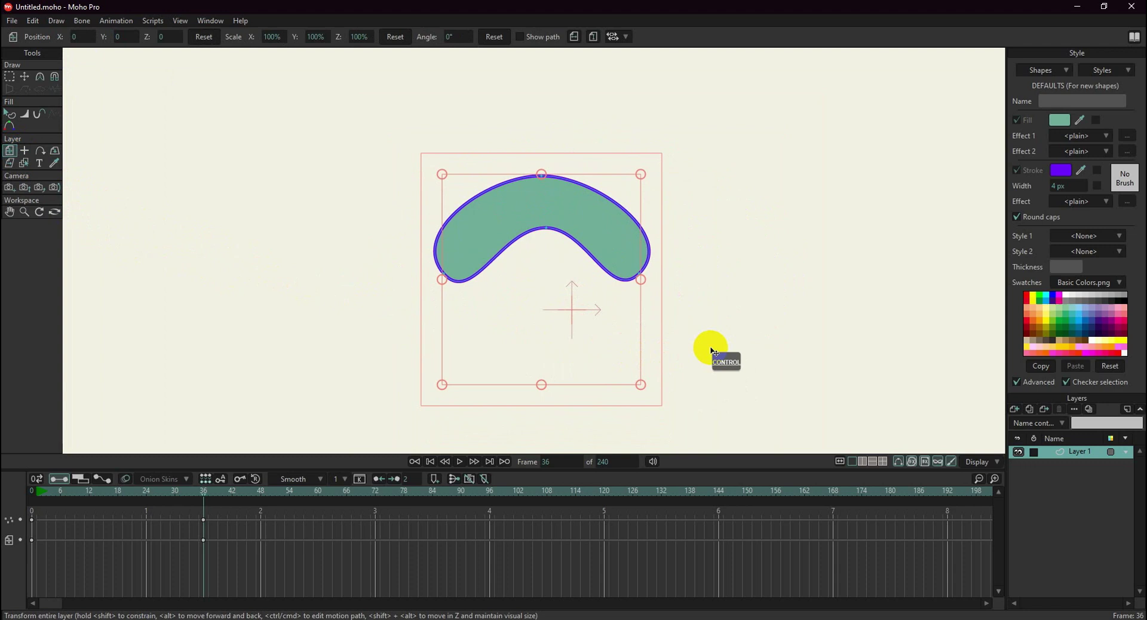
left_click(645, 395)
left_click_drag(646, 396, 710, 300)
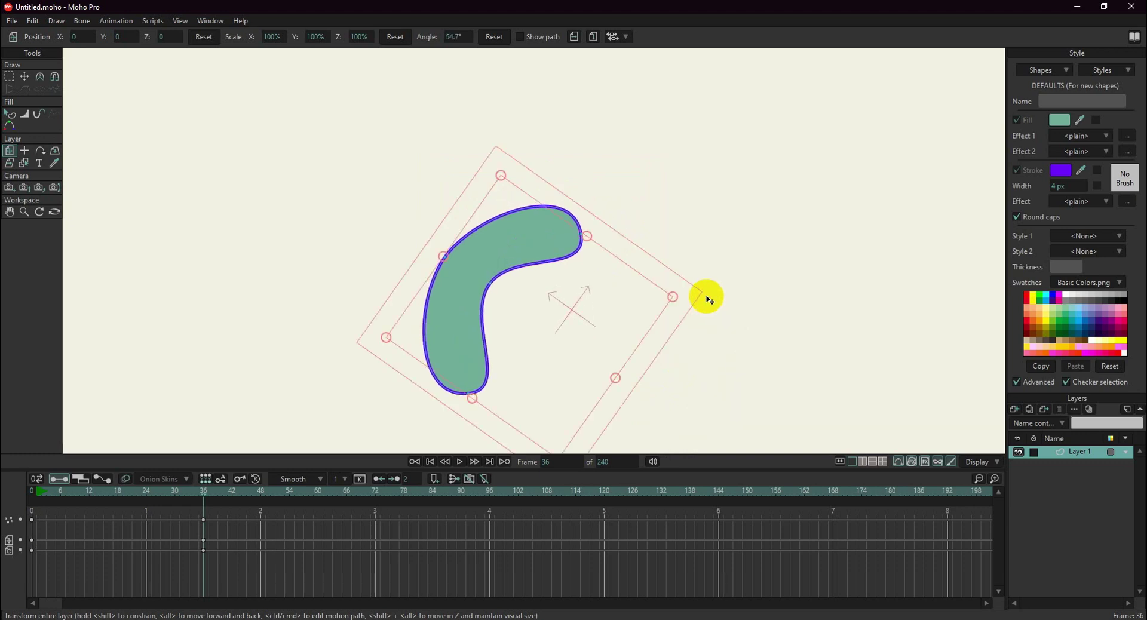
Step: Go to frame 72, reset all points to their original shape and reset the layer's rotation angle
left_click(404, 493)
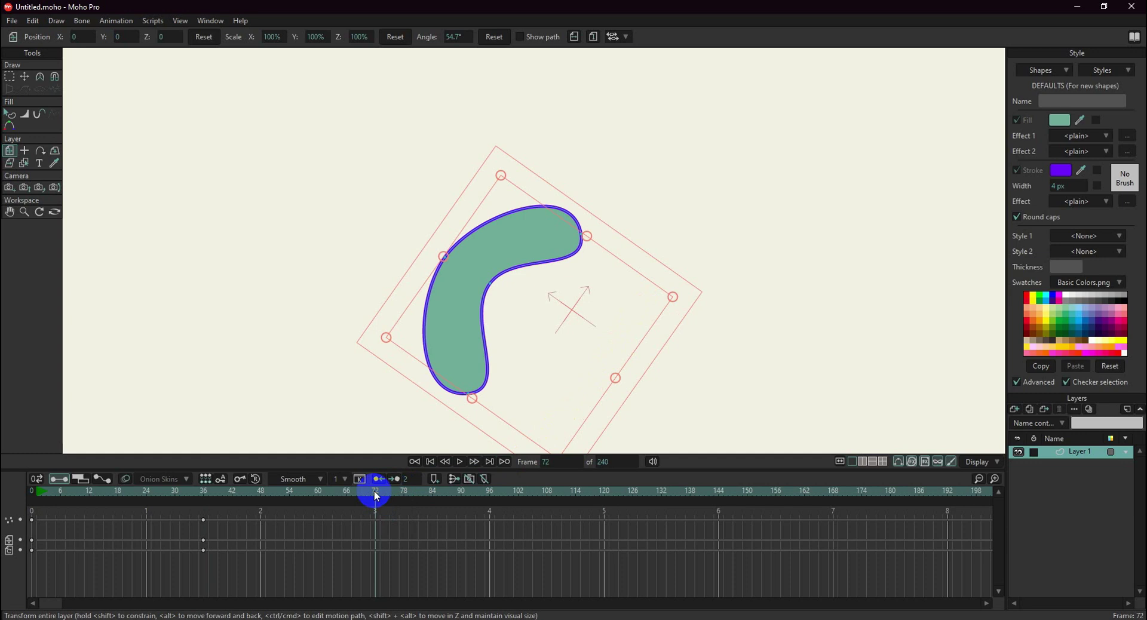
left_click(57, 22)
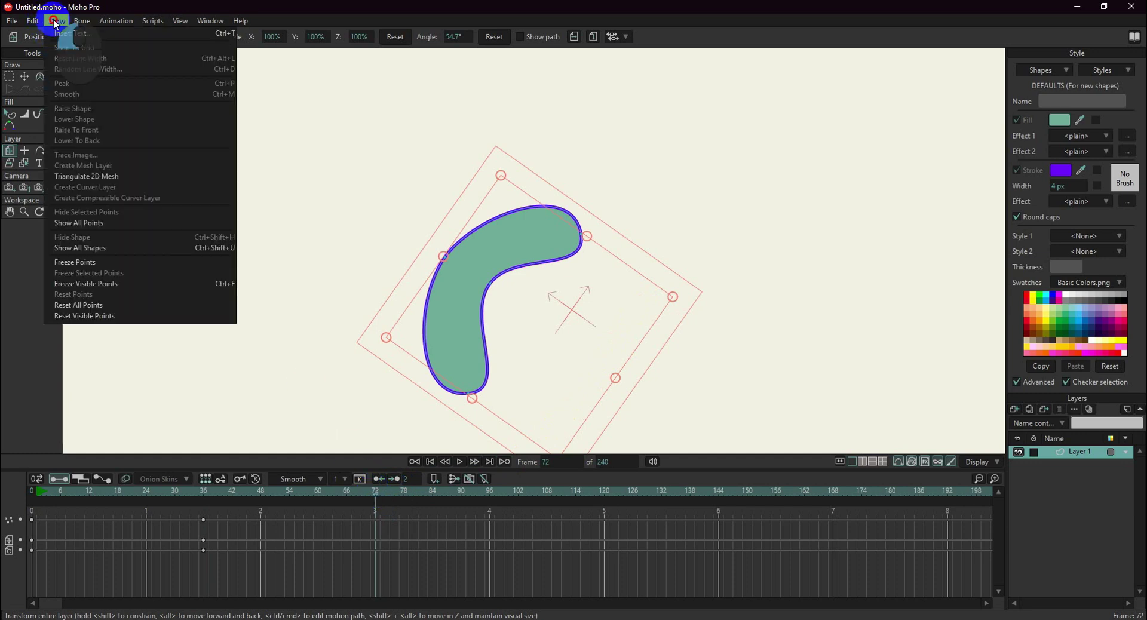
left_click(88, 305)
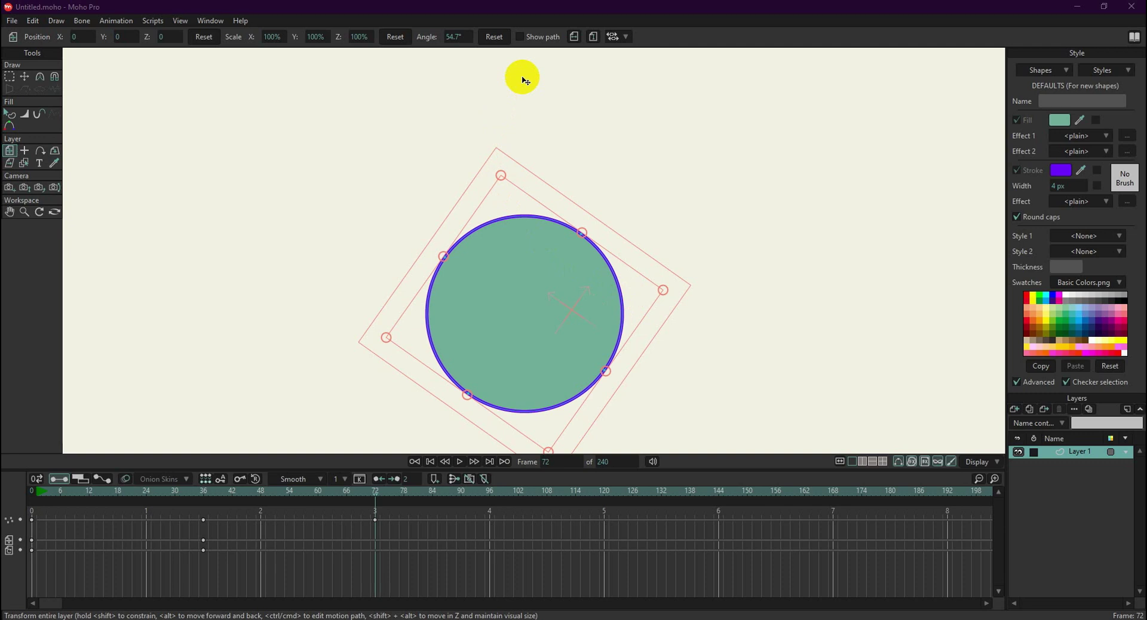
left_click(495, 36)
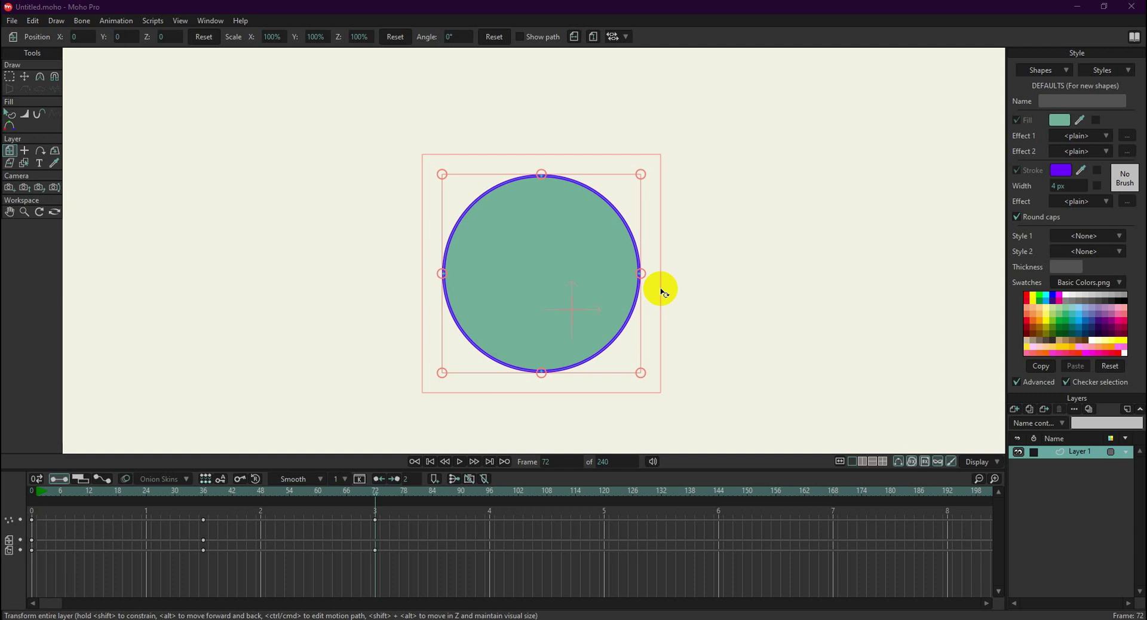
Step: Set the animation's end frame to 80
left_click(615, 462)
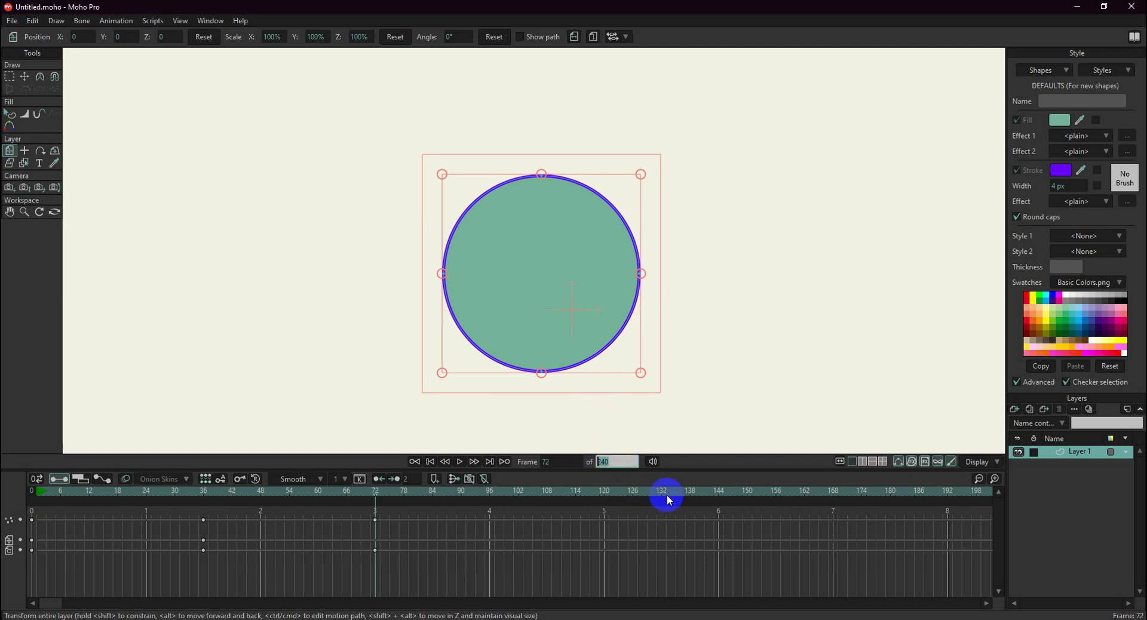
type("80")
key("Return")
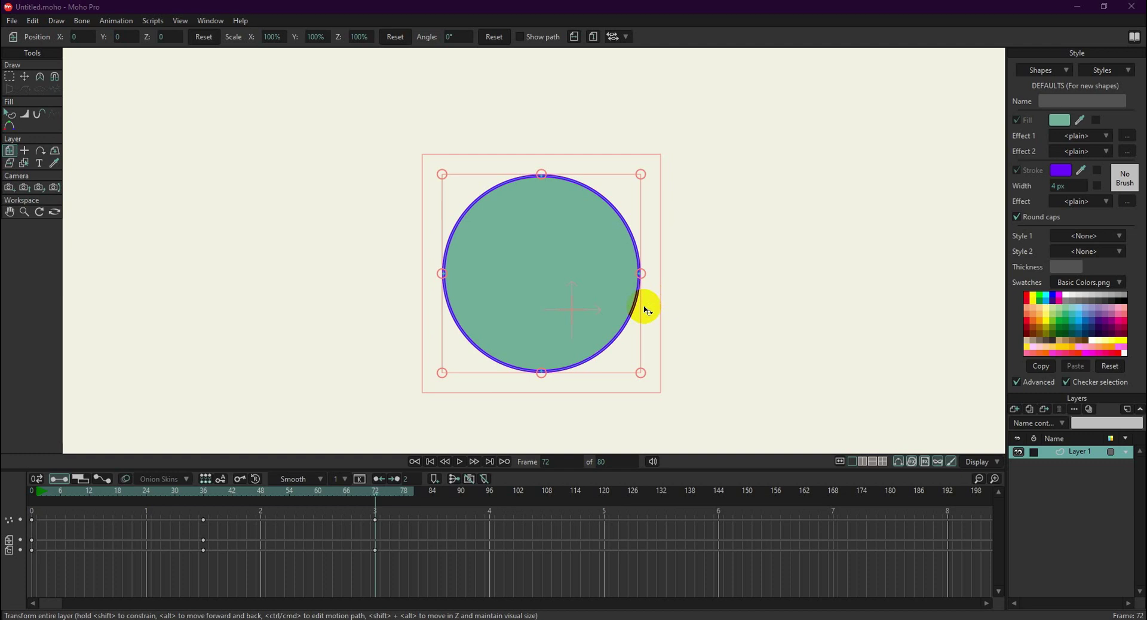
Step: Play and stop the animation, and check its motion by stepping three frames forward and six frames back
left_click(461, 461)
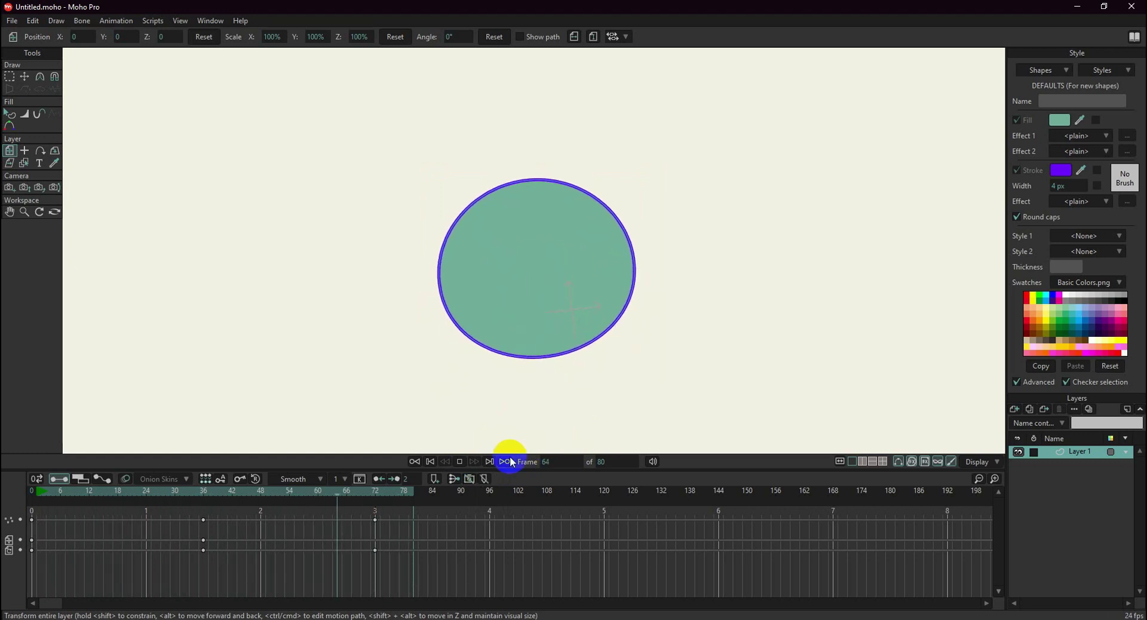
left_click(461, 461)
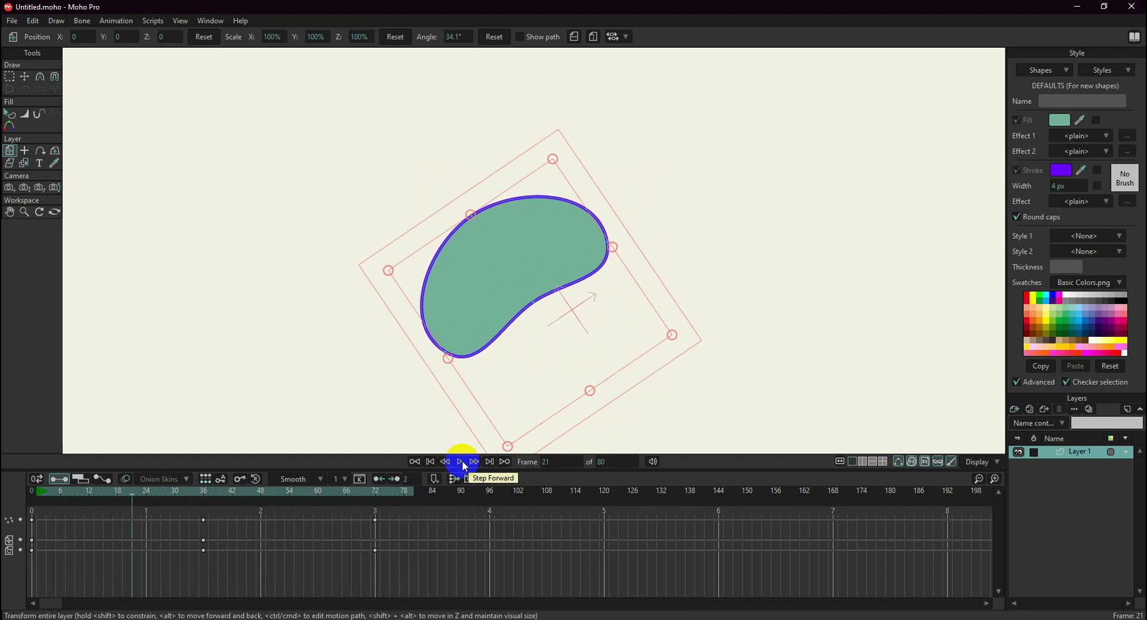
left_click(475, 463)
left_click(475, 463)
left_click(474, 463)
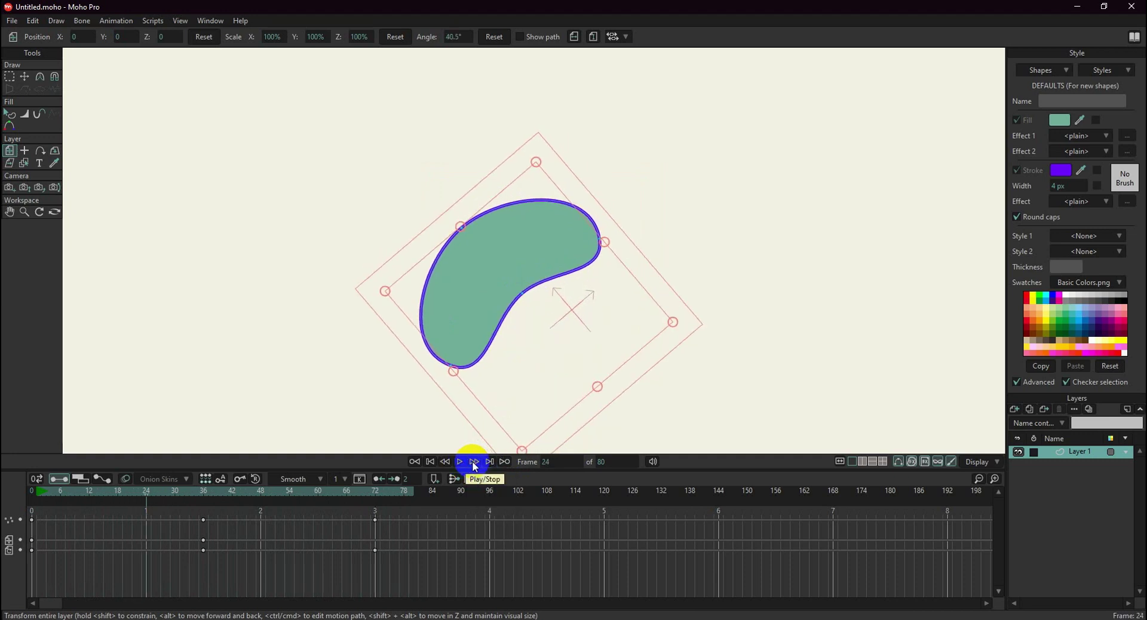
left_click(445, 462)
left_click(444, 462)
left_click(445, 462)
left_click(445, 462)
left_click(445, 463)
left_click(444, 462)
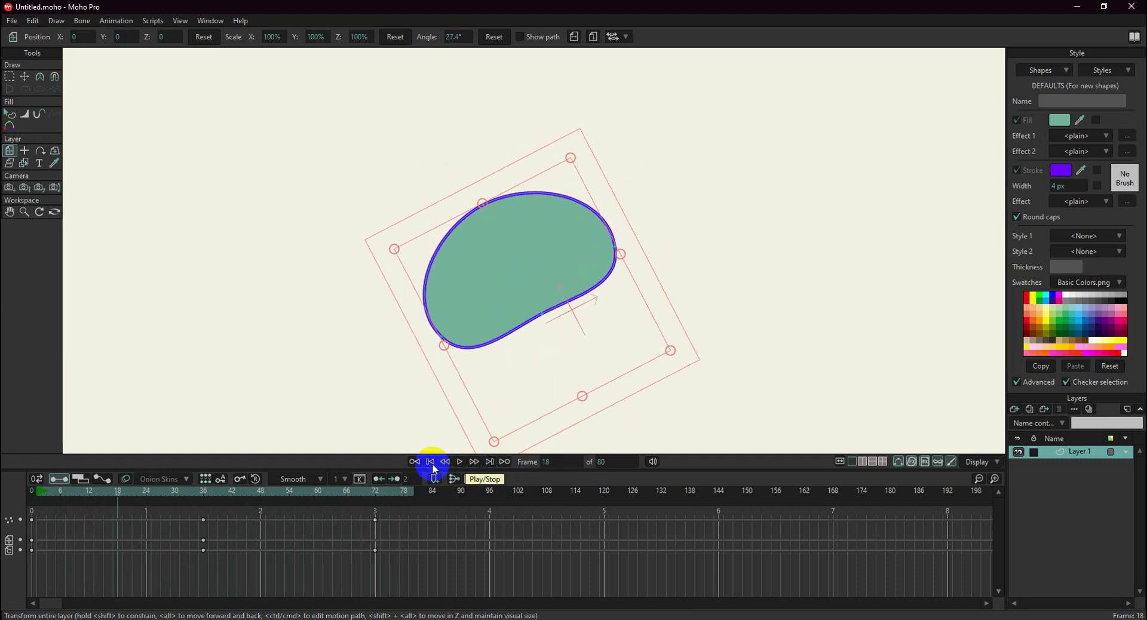
Step: Rewind to frame 0 and briefly play the animation from the start
left_click(431, 463)
left_click(460, 463)
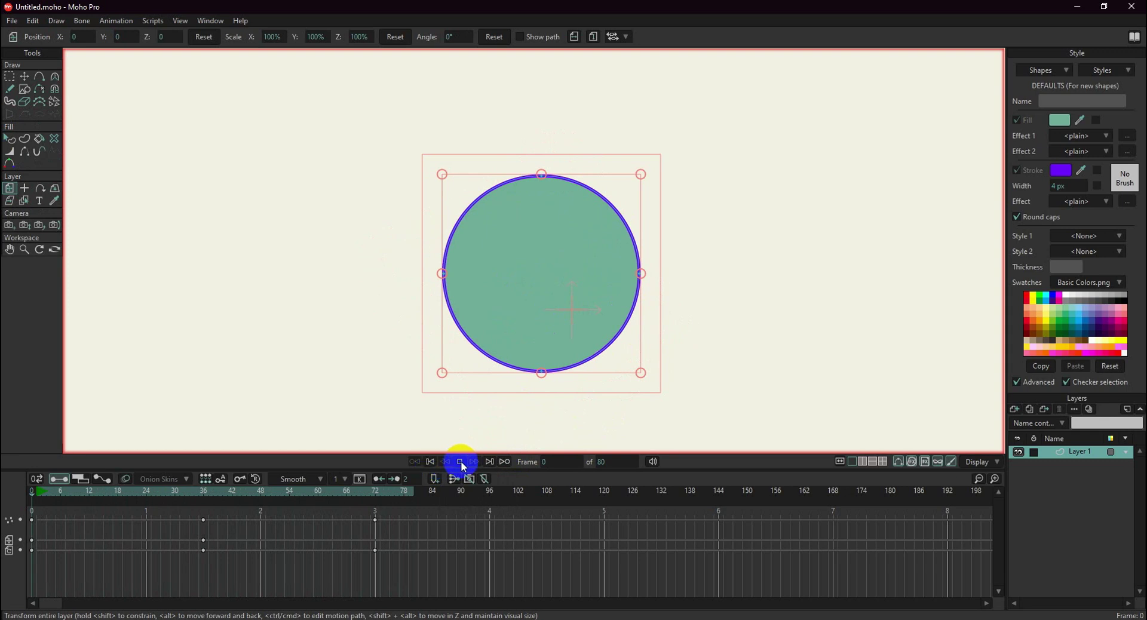
left_click(460, 463)
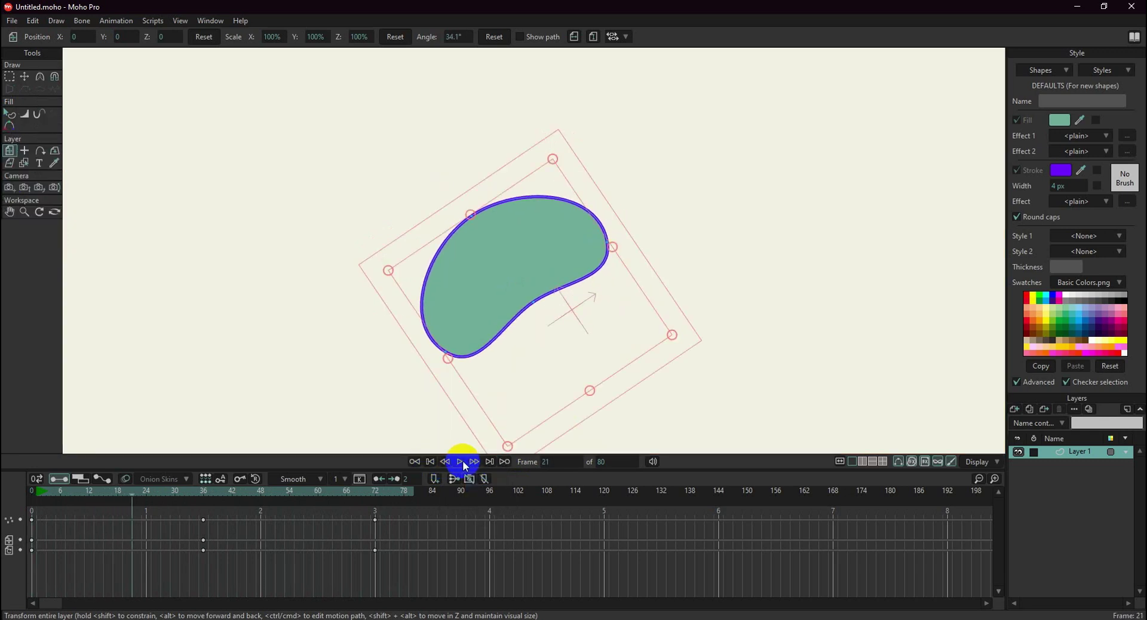
Step: Jump through the keyframes to frame 72 and back to frame 0, and replay the animation
left_click(506, 463)
left_click(506, 463)
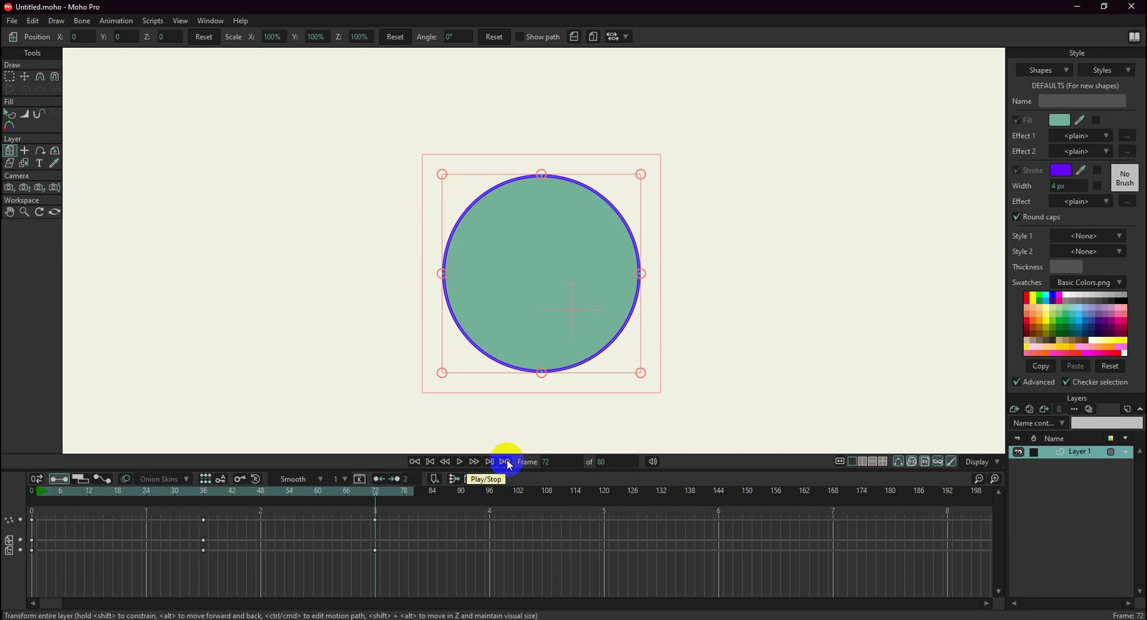
left_click(414, 462)
left_click(414, 462)
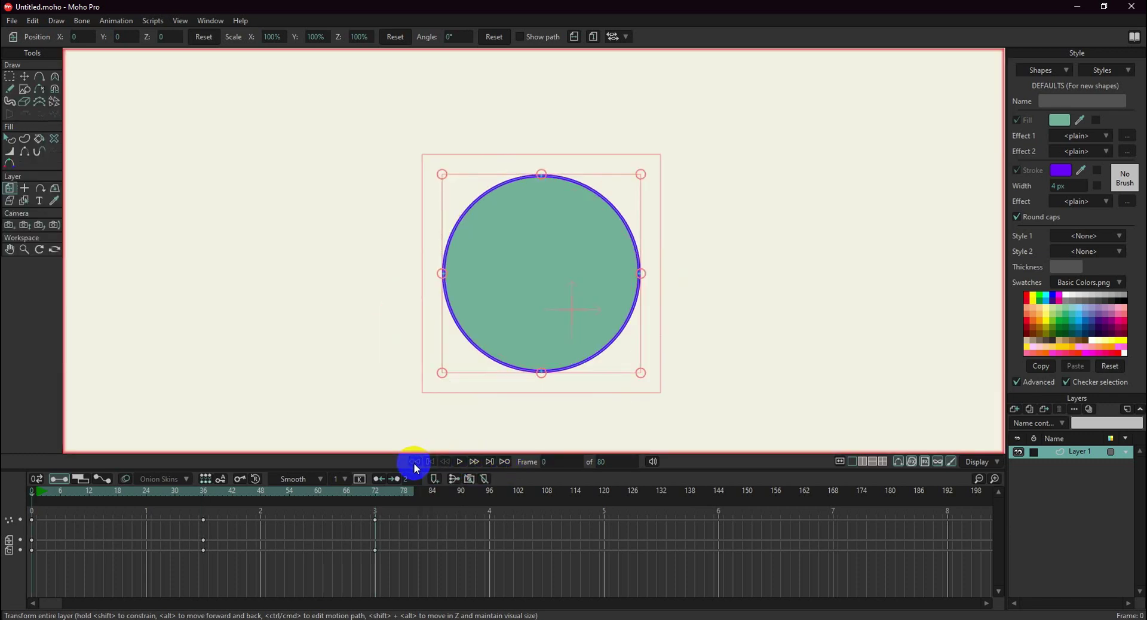
left_click(460, 462)
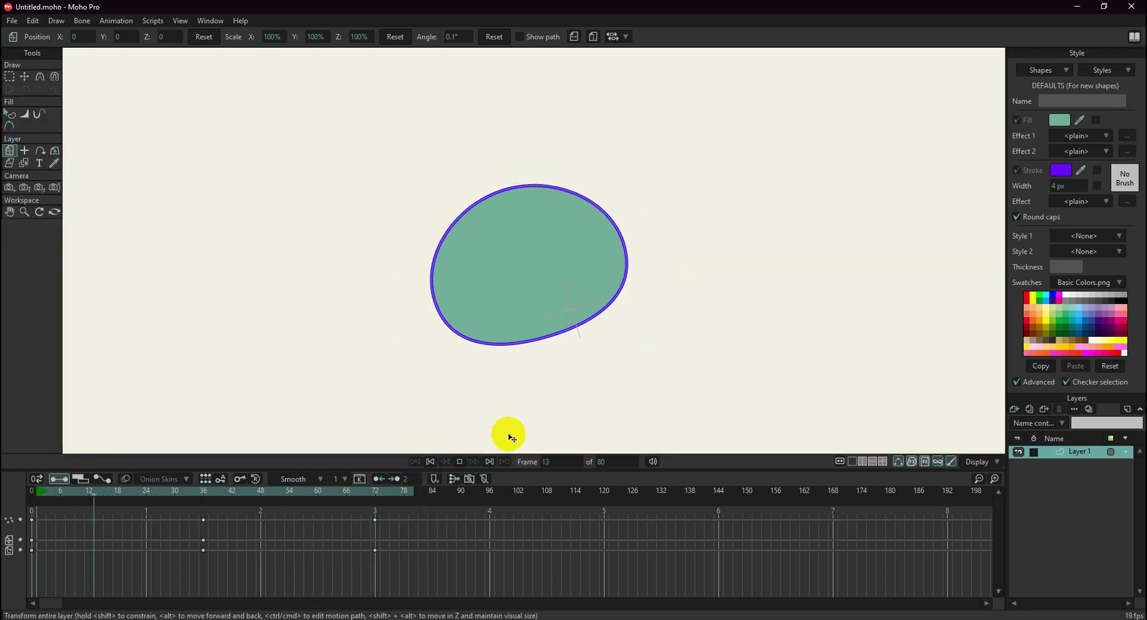